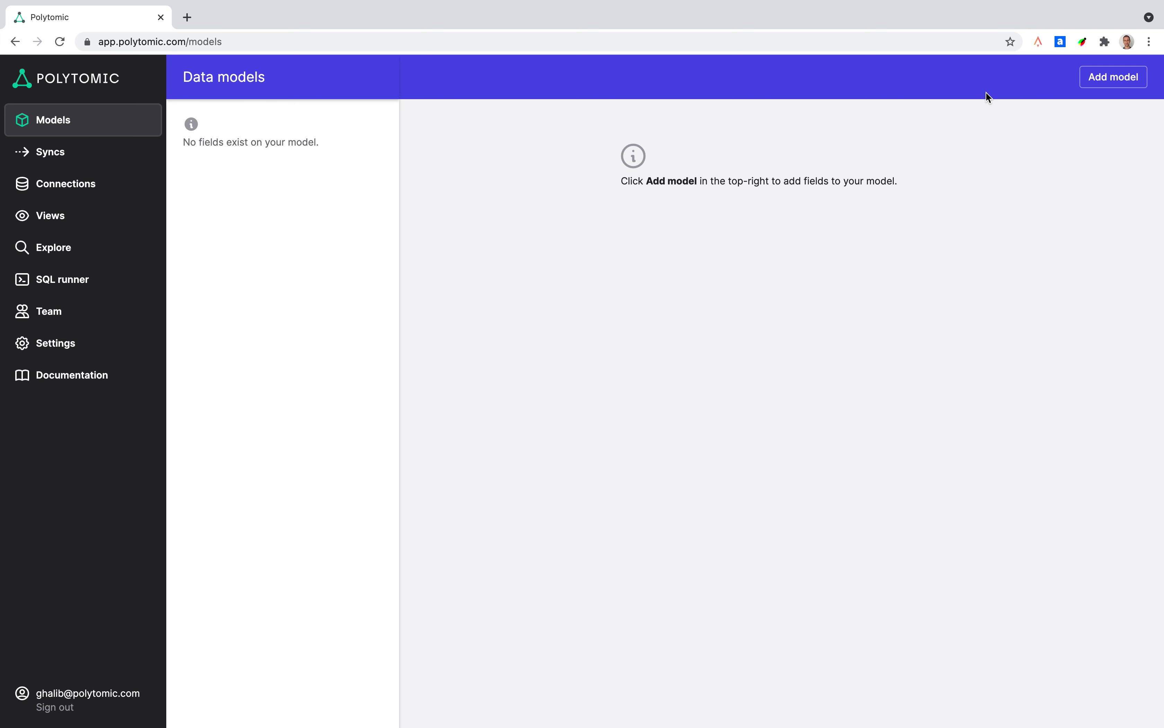
Start adding a new data model that uses the Harmonic connection.
{"action": "left_click", "coordinate": [1101, 78]}
{"action": "left_click", "coordinate": [692, 126]}
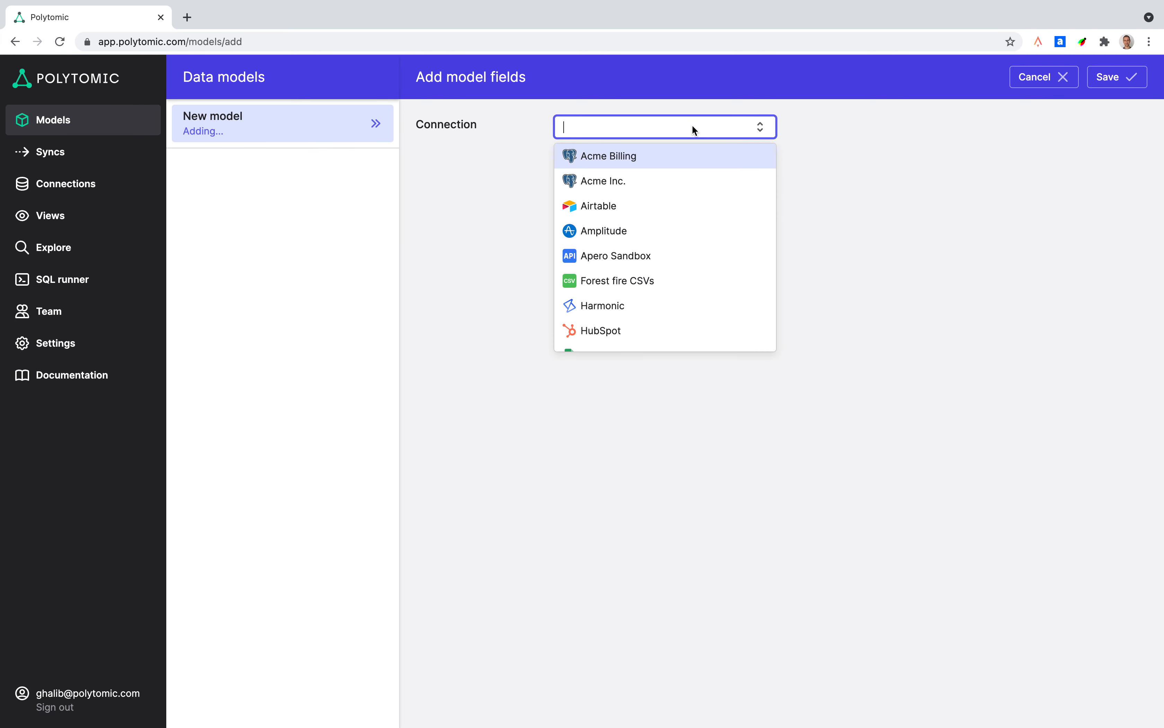
{"action": "scroll", "coordinate": [691, 231], "scroll_direction": "down", "scroll_amount": 3}
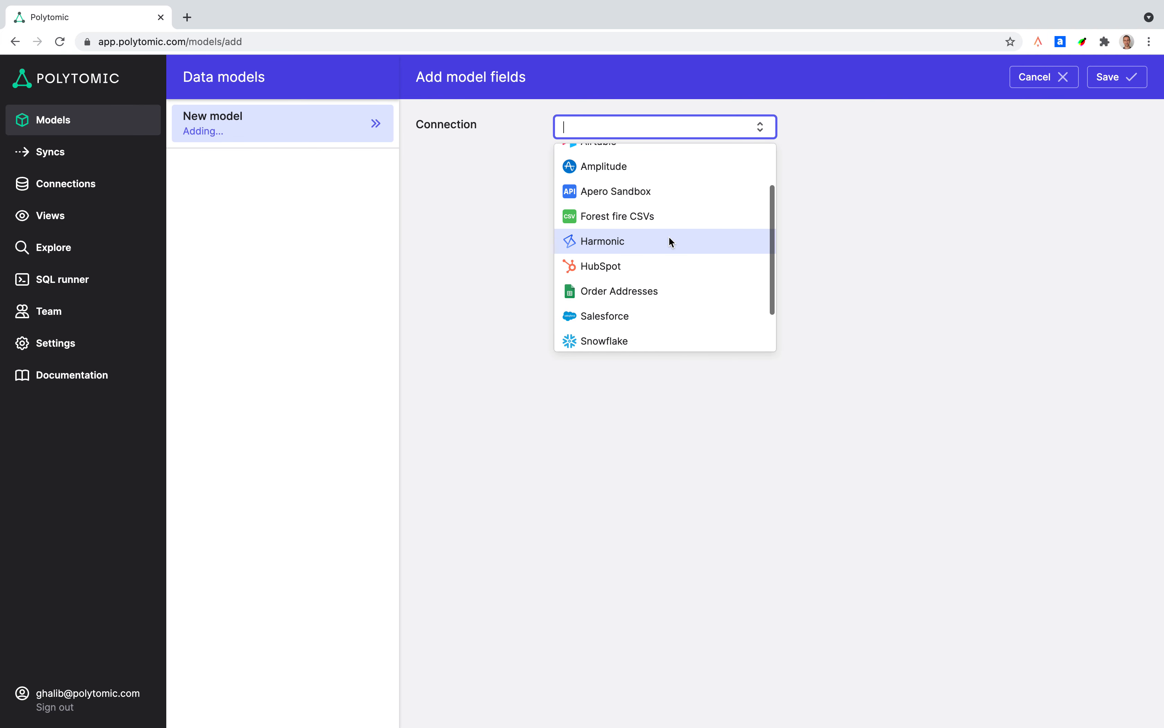
{"action": "left_click", "coordinate": [670, 241]}
Name the model My companies and build it from the saved search Test search.
{"action": "left_click", "coordinate": [632, 179]}
{"action": "type", "text": "My companie"}
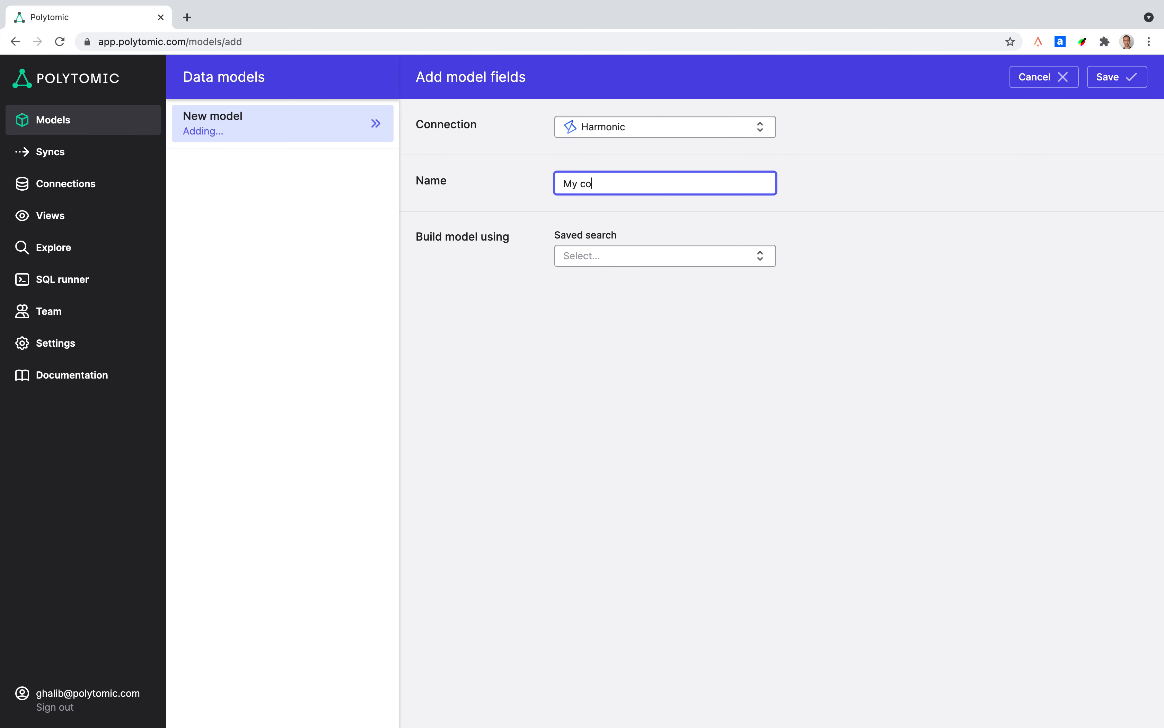
{"action": "key", "text": "BackSpace"}
{"action": "type", "text": "anies"}
{"action": "left_click", "coordinate": [625, 255]}
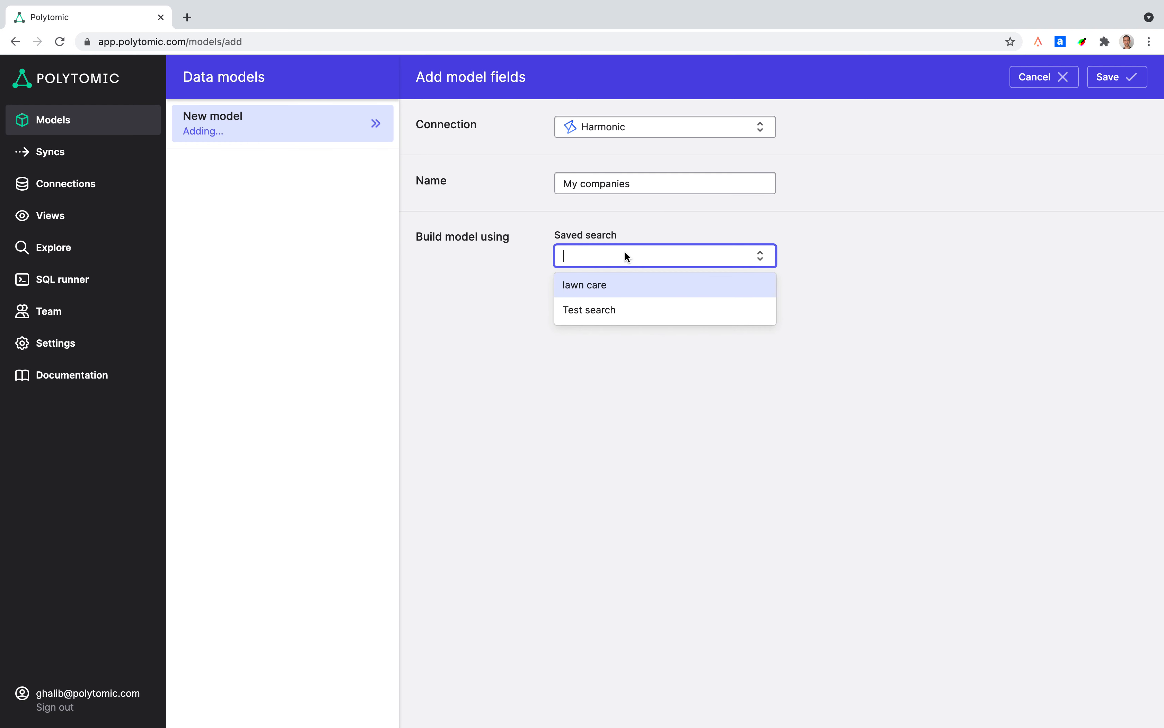
{"action": "left_click", "coordinate": [628, 310]}
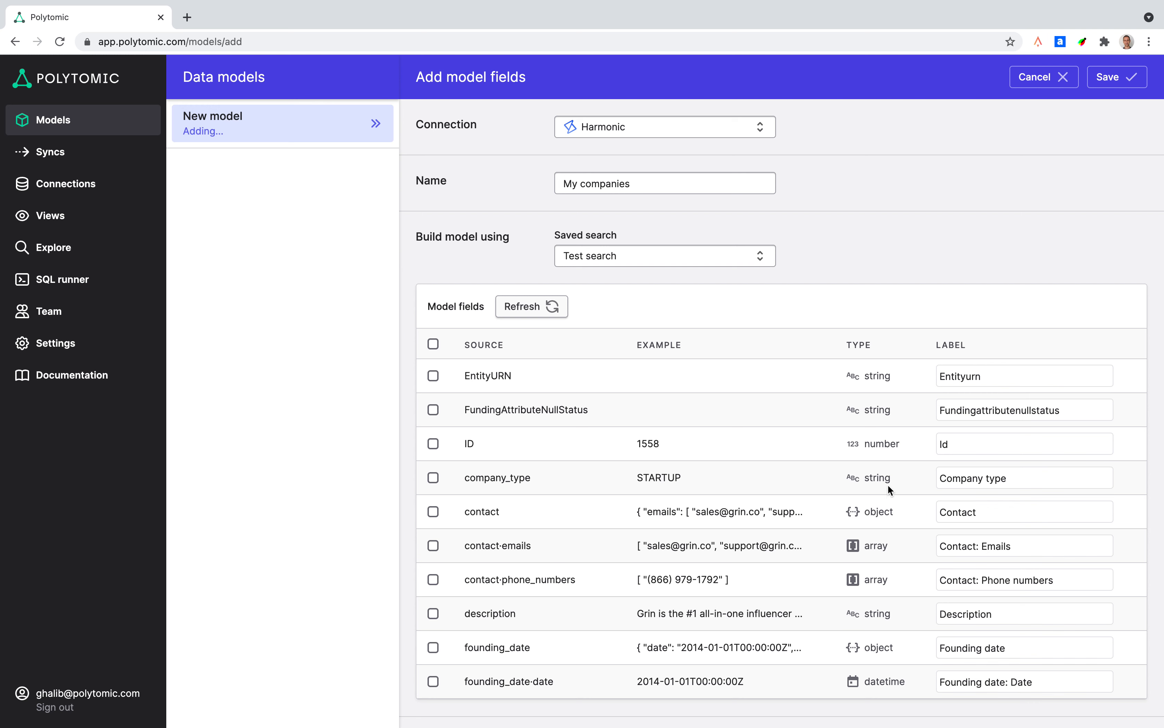
{"action": "left_click", "coordinate": [1026, 477]}
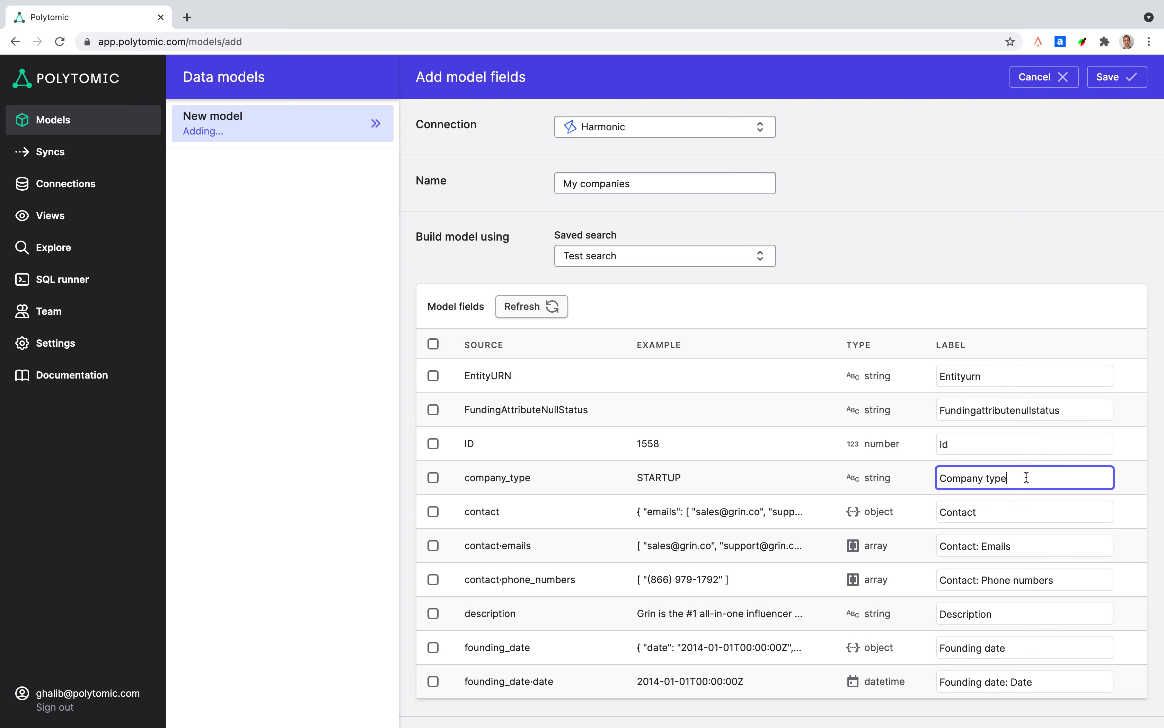
{"action": "type", "text": "sds"}
{"action": "key", "text": "BackSpace"}
{"action": "key", "text": "BackSpace"}
{"action": "key", "text": "BackSpace"}
{"action": "left_click", "coordinate": [516, 457]}
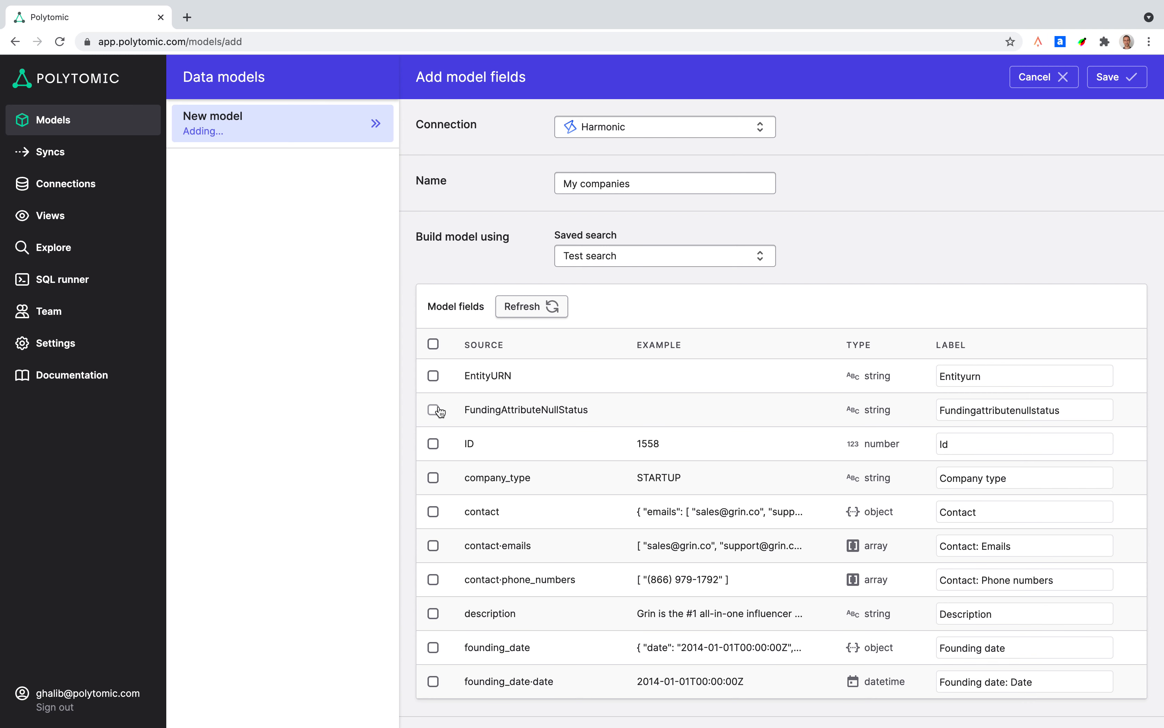
Include the ID, company_type, description and founding_date·date fields in the model.
{"action": "left_click", "coordinate": [434, 446]}
{"action": "left_click", "coordinate": [434, 479]}
{"action": "scroll", "coordinate": [452, 462], "scroll_direction": "down", "scroll_amount": 4}
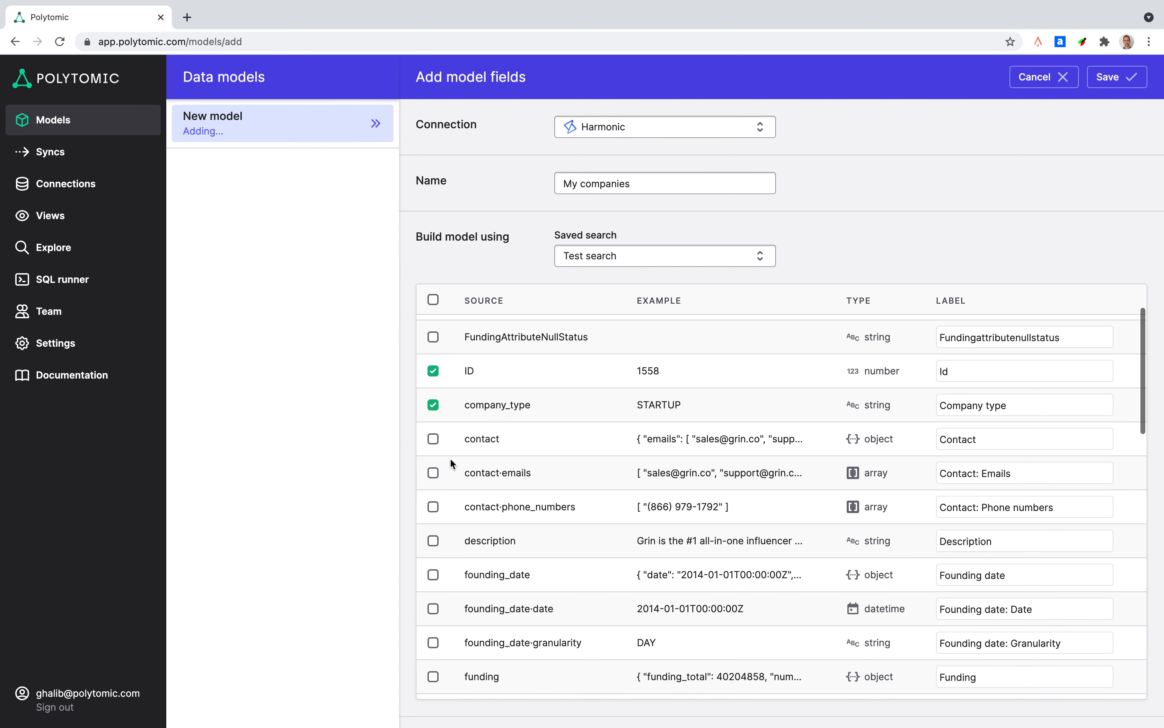
{"action": "left_click", "coordinate": [433, 484]}
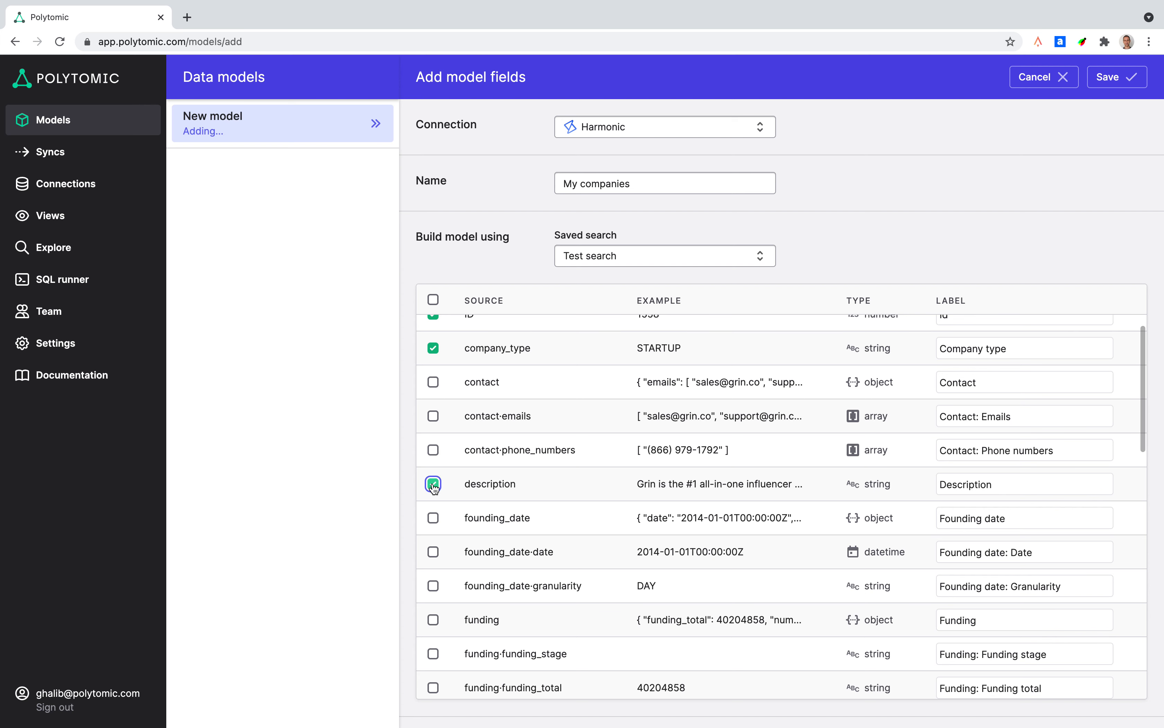
{"action": "left_click", "coordinate": [433, 551]}
Include the funding total, last_funding_at and last_funding_type fields from the funding group in the model.
{"action": "scroll", "coordinate": [434, 554], "scroll_direction": "down", "scroll_amount": 4}
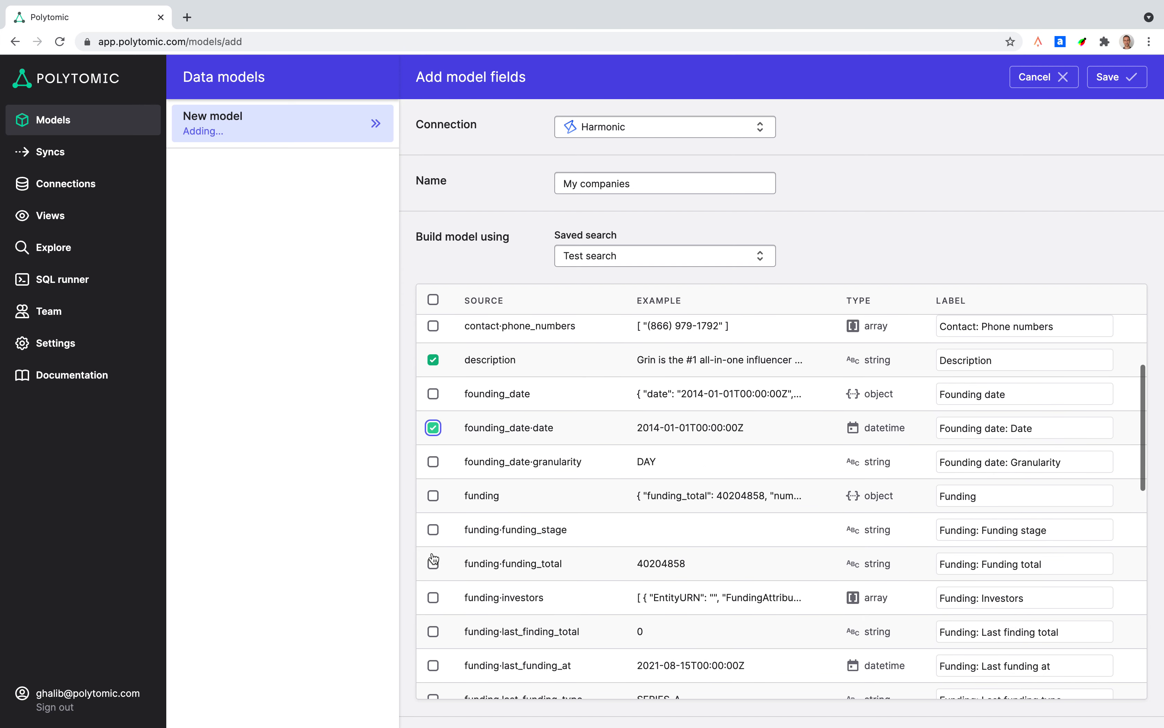
{"action": "scroll", "coordinate": [433, 556], "scroll_direction": "down", "scroll_amount": 1}
{"action": "left_click", "coordinate": [433, 505]}
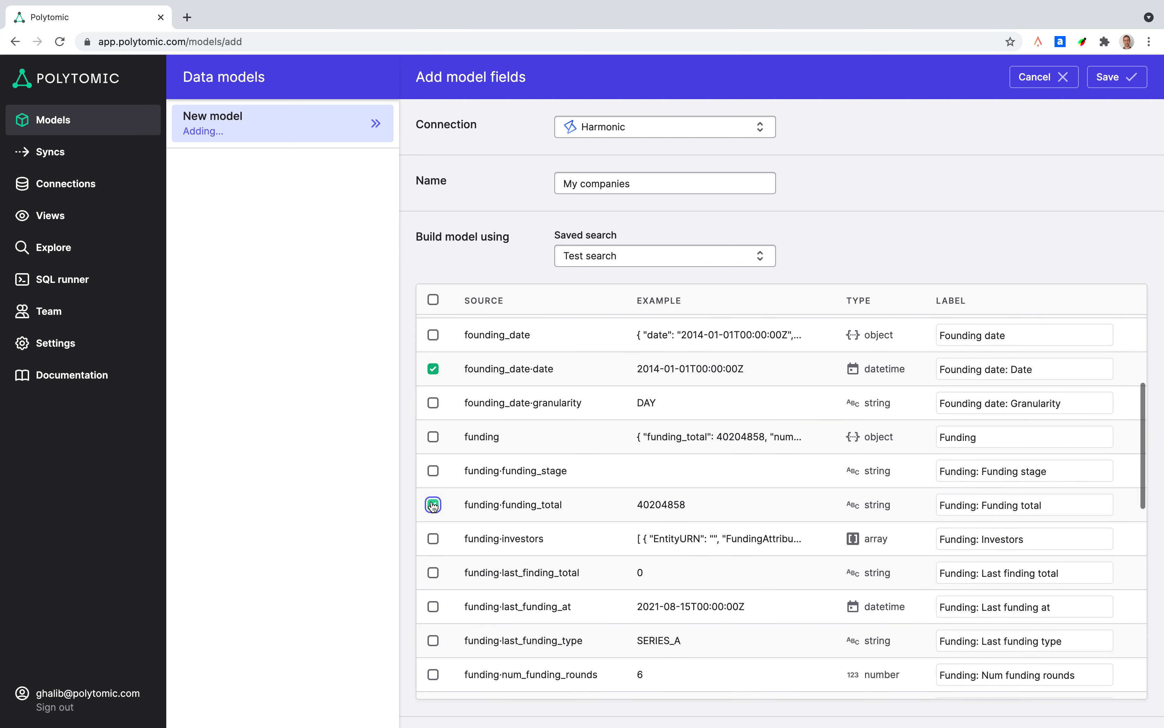
{"action": "scroll", "coordinate": [433, 505], "scroll_direction": "down", "scroll_amount": 3}
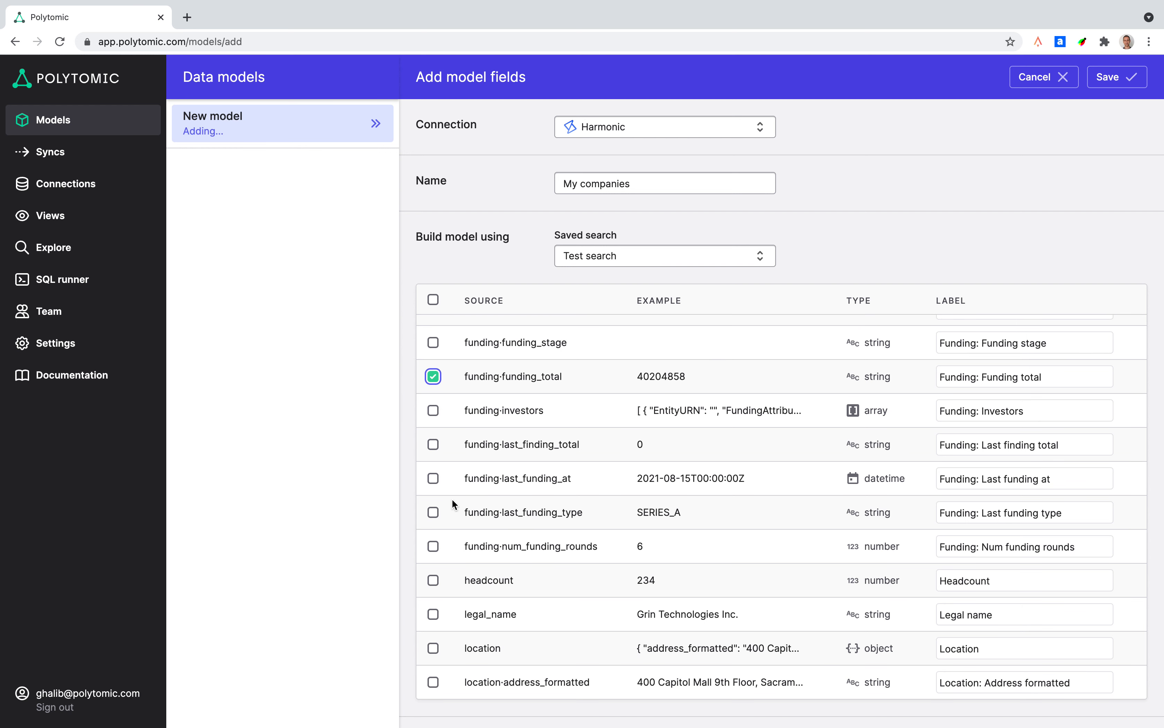
{"action": "left_click", "coordinate": [433, 481]}
{"action": "left_click", "coordinate": [433, 512]}
Include the headcount, legal_name and location·country fields in the model.
{"action": "scroll", "coordinate": [435, 515], "scroll_direction": "down", "scroll_amount": 2}
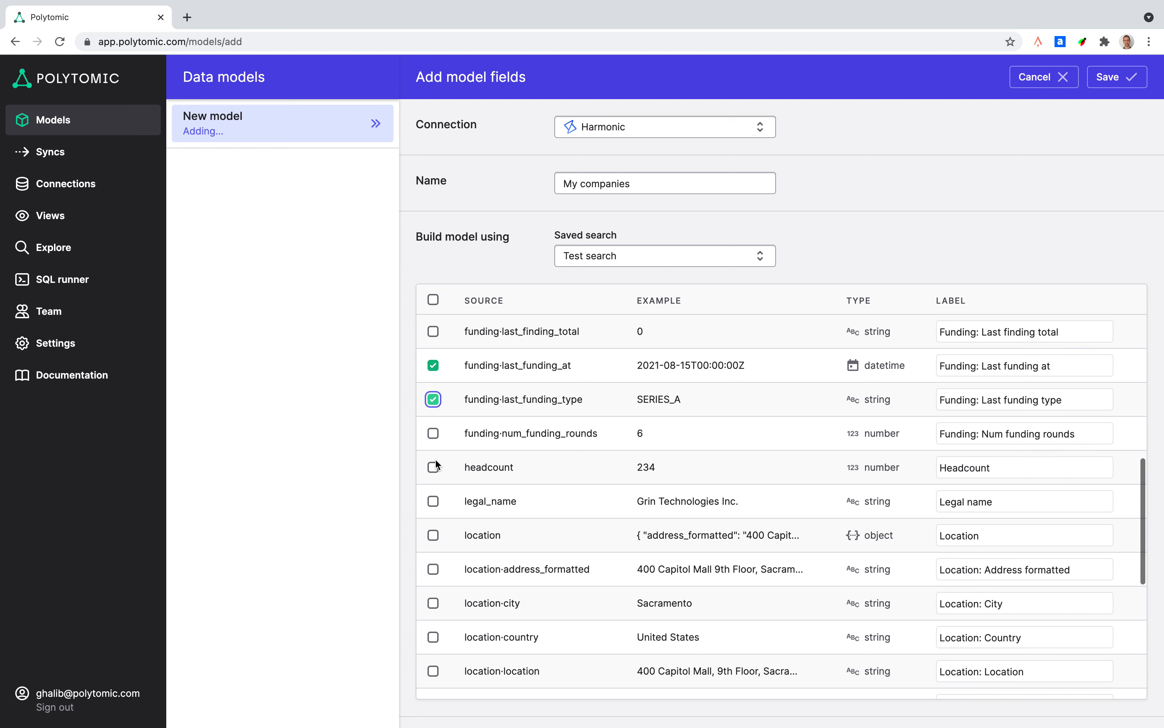
{"action": "left_click", "coordinate": [433, 467]}
{"action": "left_click", "coordinate": [433, 501]}
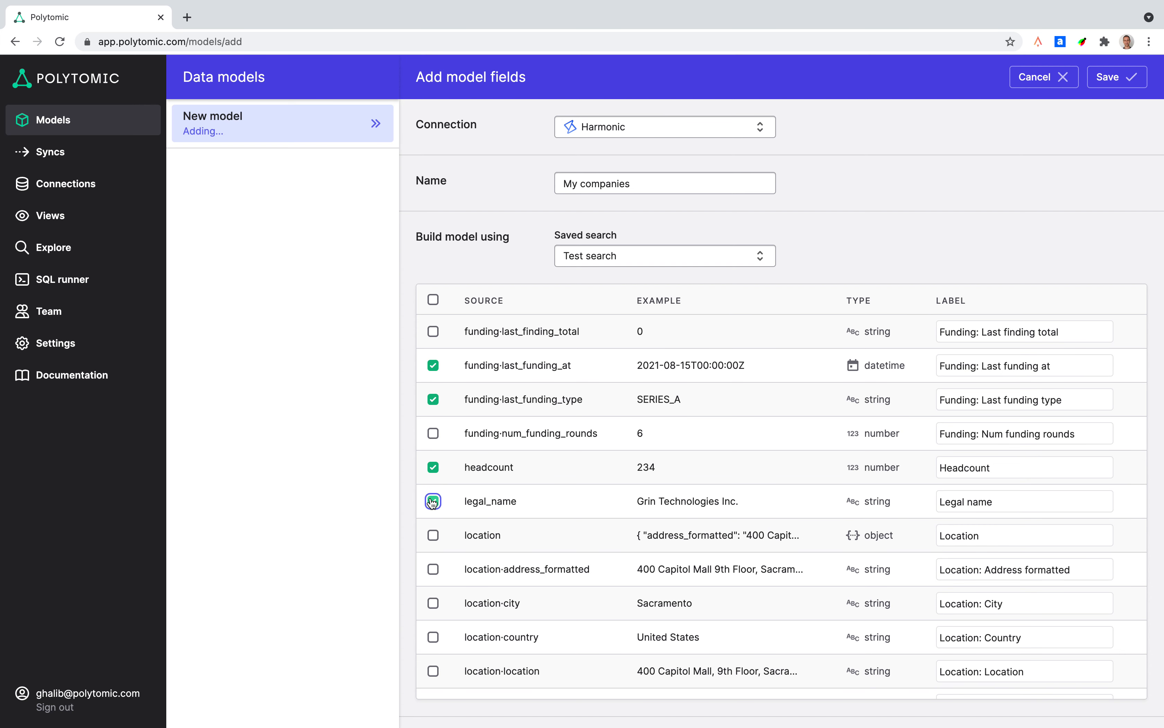
{"action": "scroll", "coordinate": [433, 481], "scroll_direction": "down", "scroll_amount": 4}
{"action": "left_click", "coordinate": [434, 445]}
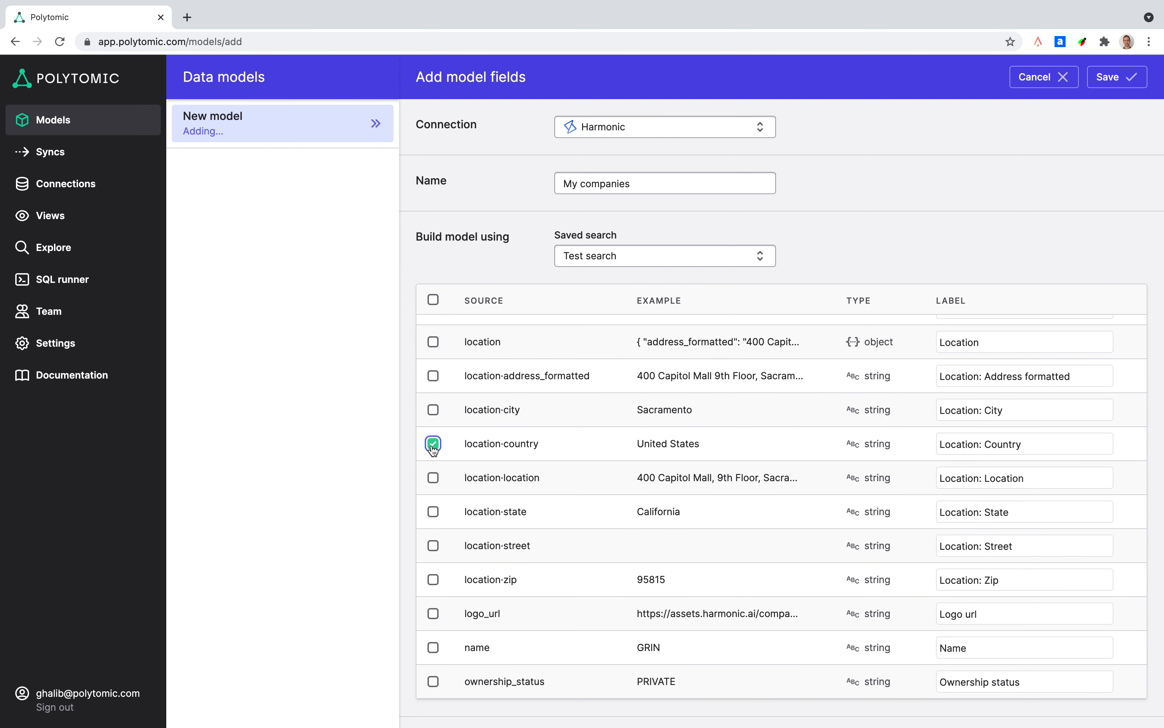
Include the name, website·domain and website·url fields, and save the model.
{"action": "scroll", "coordinate": [481, 611], "scroll_direction": "down", "scroll_amount": 3}
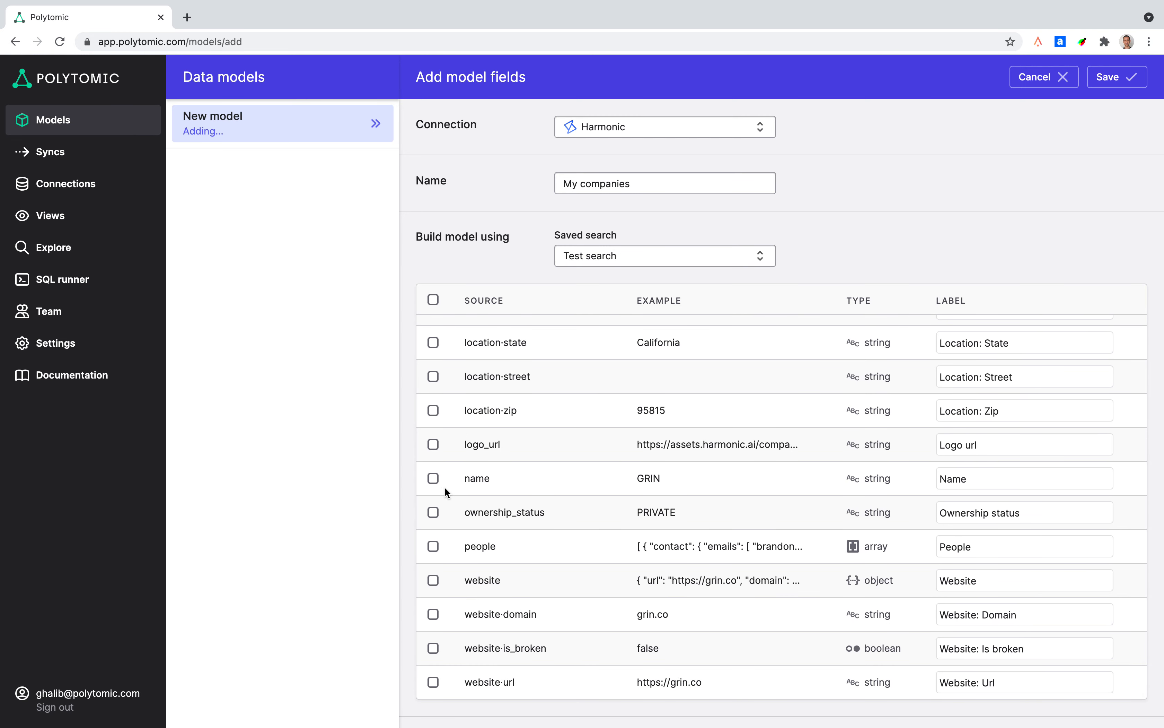
{"action": "left_click", "coordinate": [434, 480]}
{"action": "left_click", "coordinate": [434, 616]}
{"action": "left_click", "coordinate": [433, 683]}
{"action": "left_click", "coordinate": [1112, 78]}
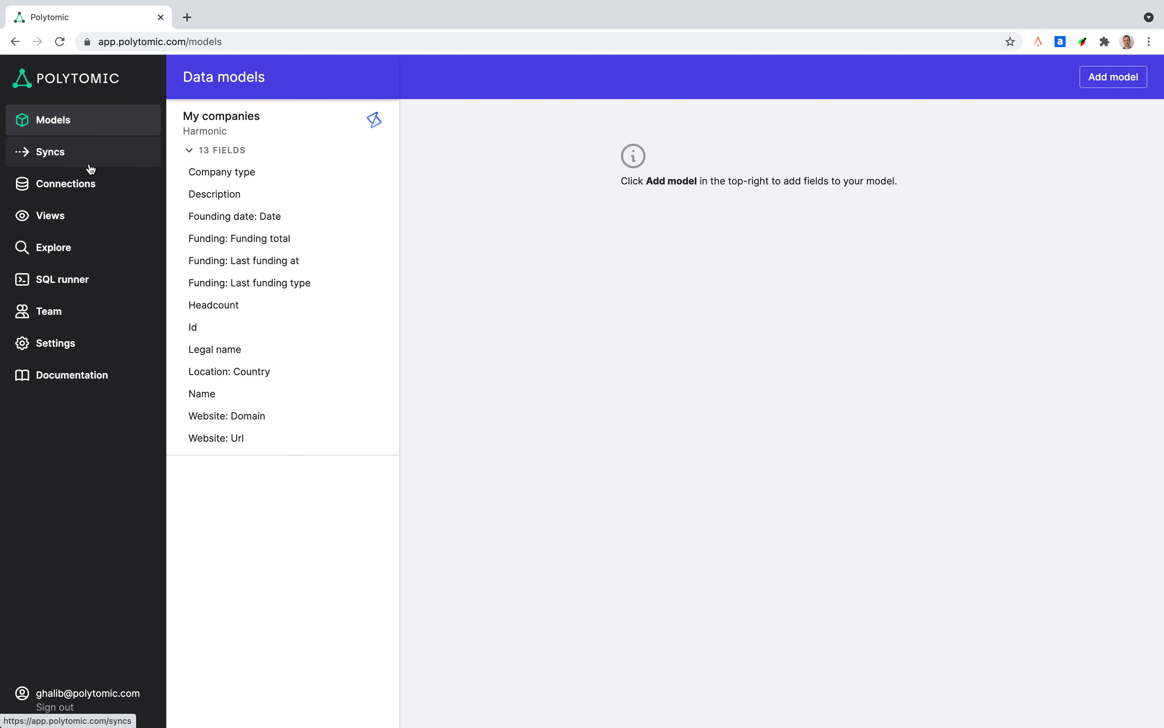
Create a sync to Affinity's Organization object with the Update or Create sync type.
{"action": "left_click", "coordinate": [65, 153]}
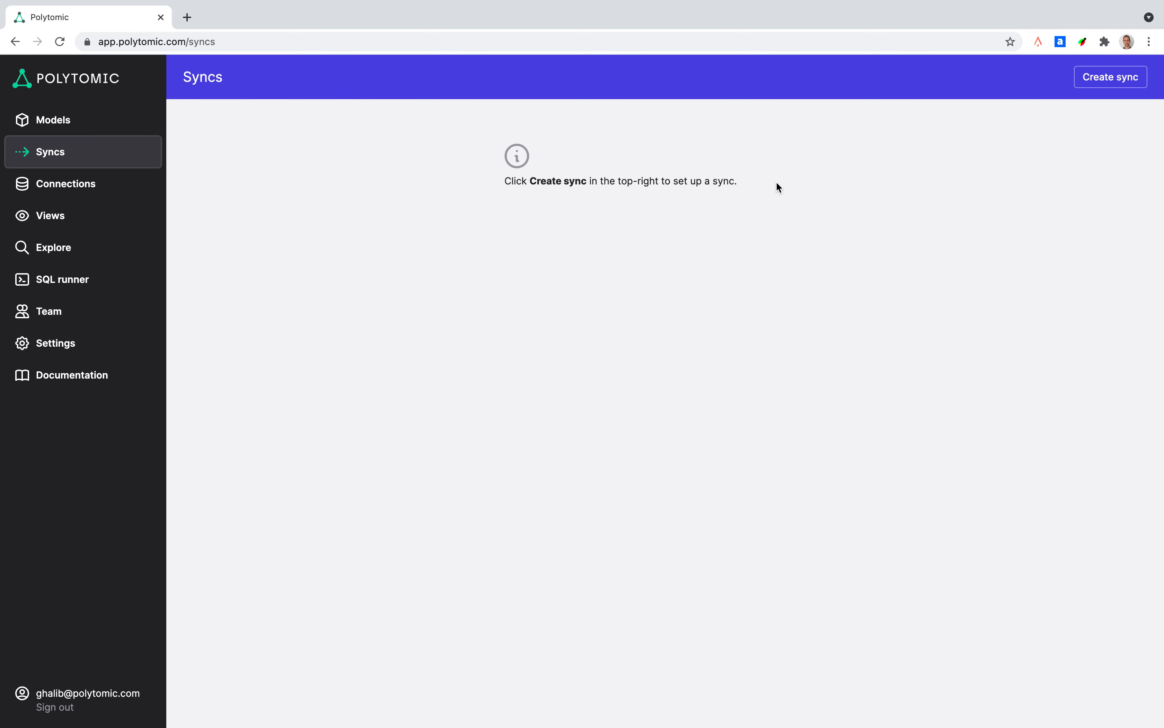
{"action": "left_click", "coordinate": [1102, 86]}
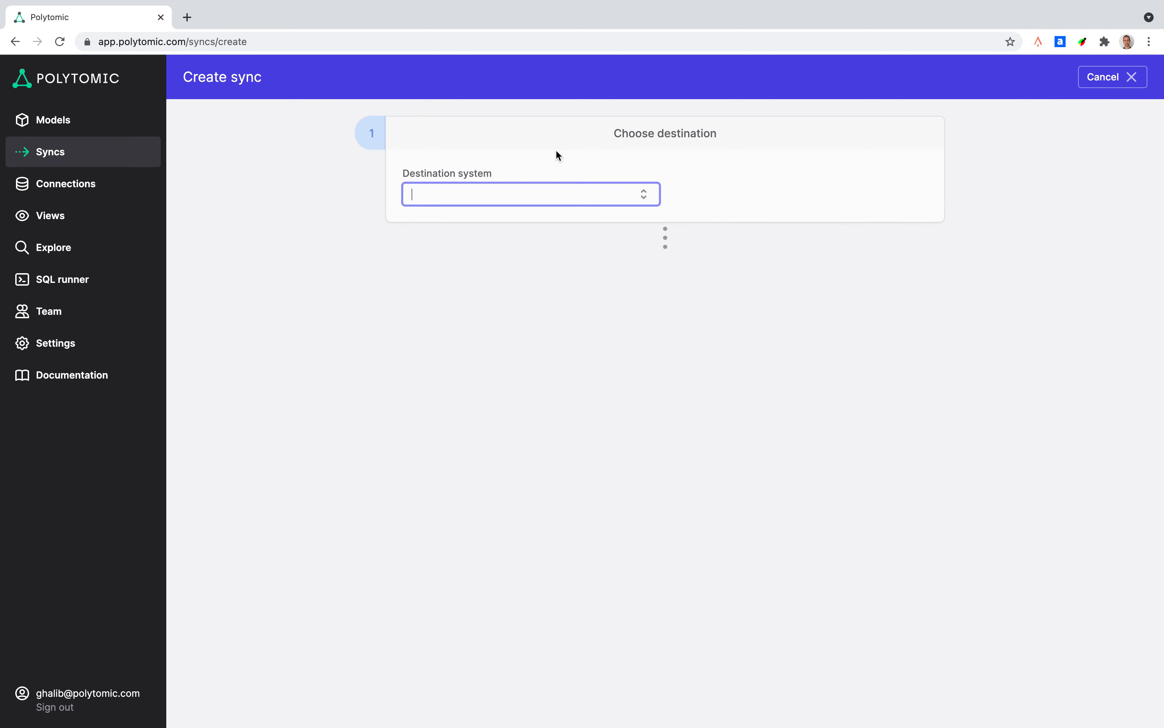
{"action": "left_click", "coordinate": [522, 193]}
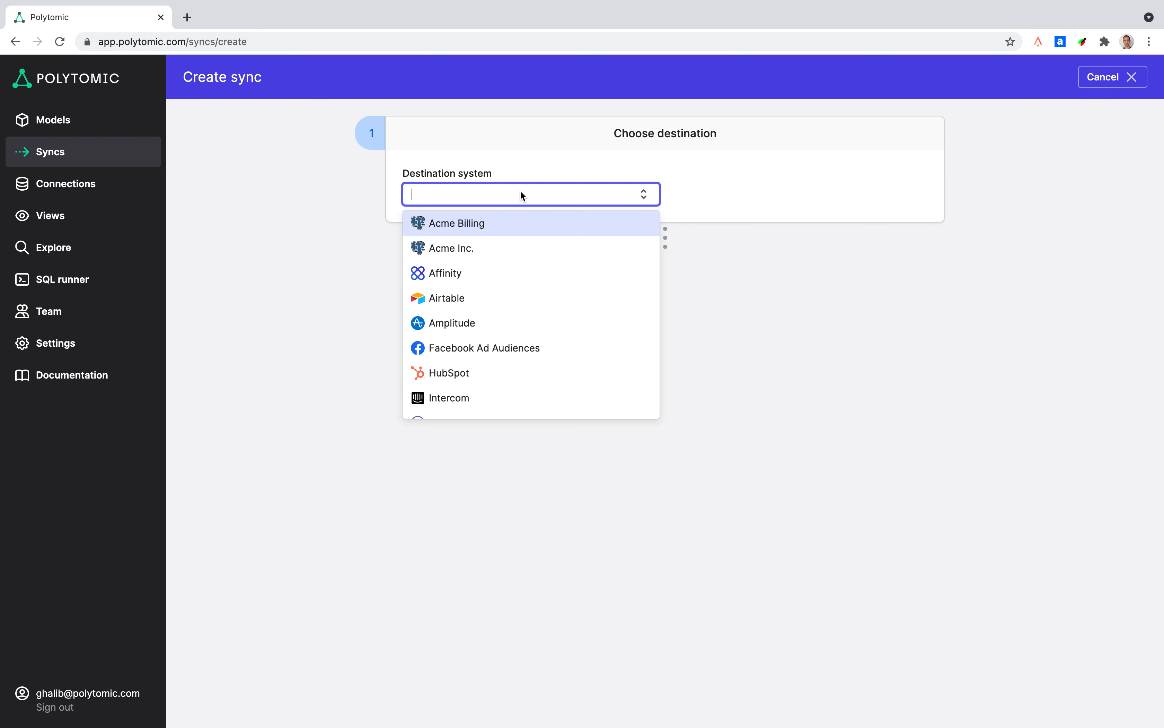
{"action": "left_click", "coordinate": [516, 273]}
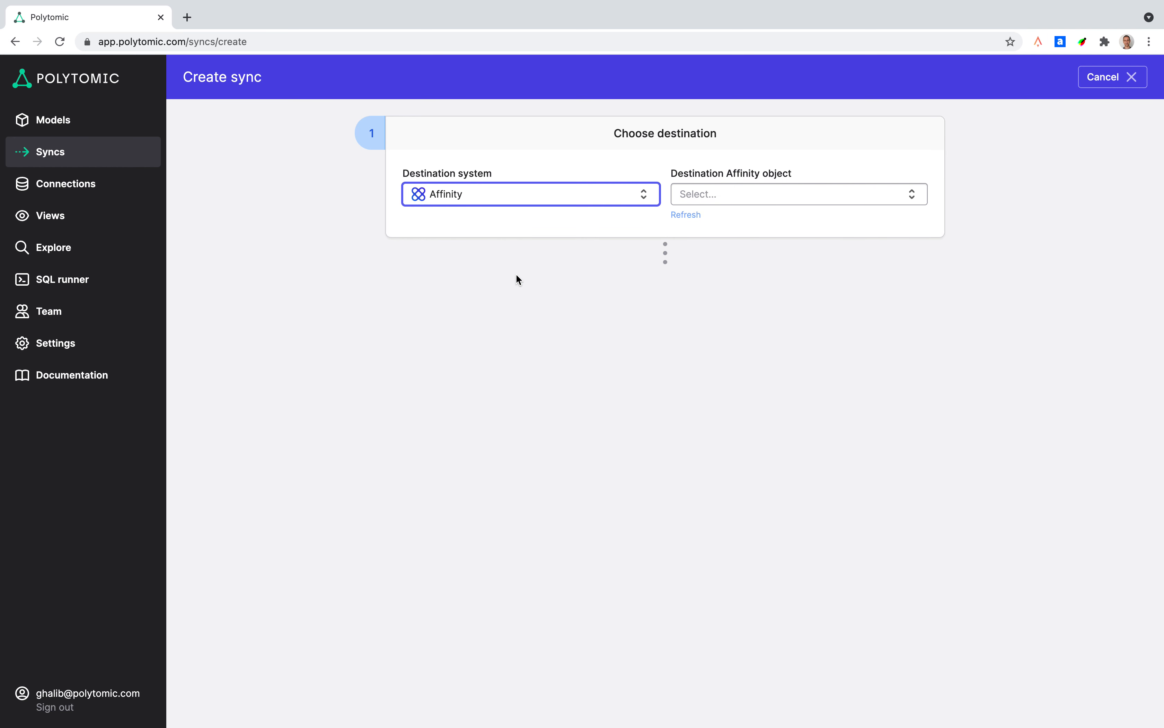
{"action": "left_click", "coordinate": [751, 196]}
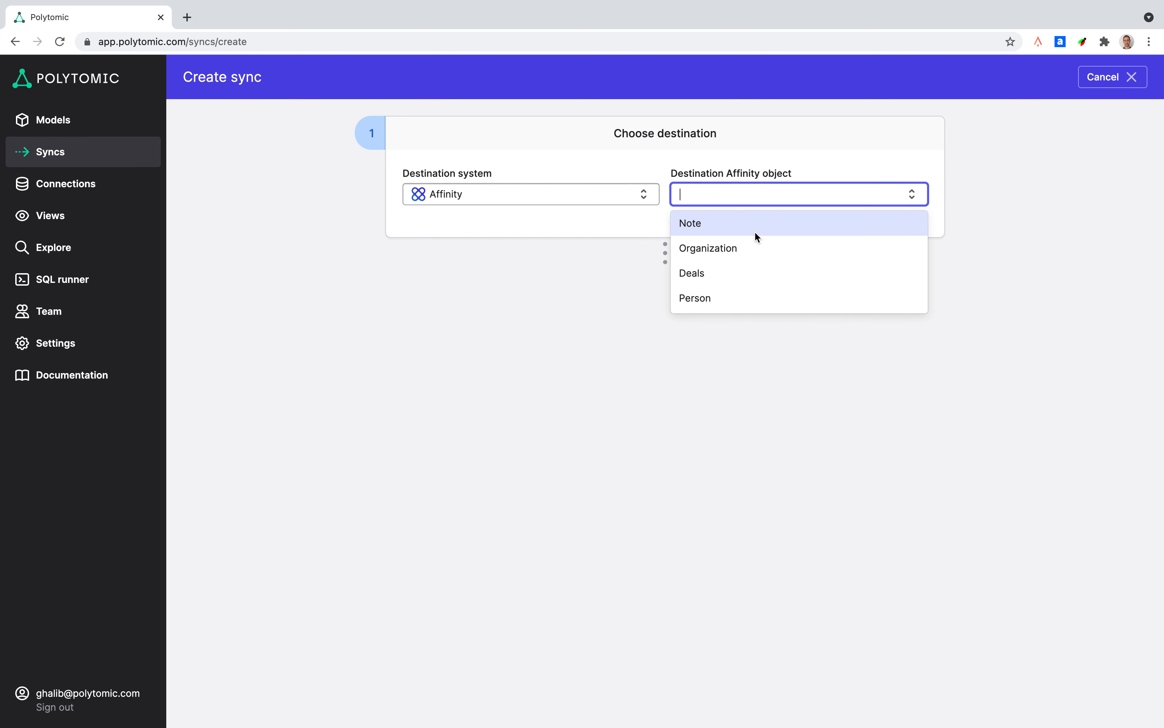
{"action": "left_click", "coordinate": [755, 249]}
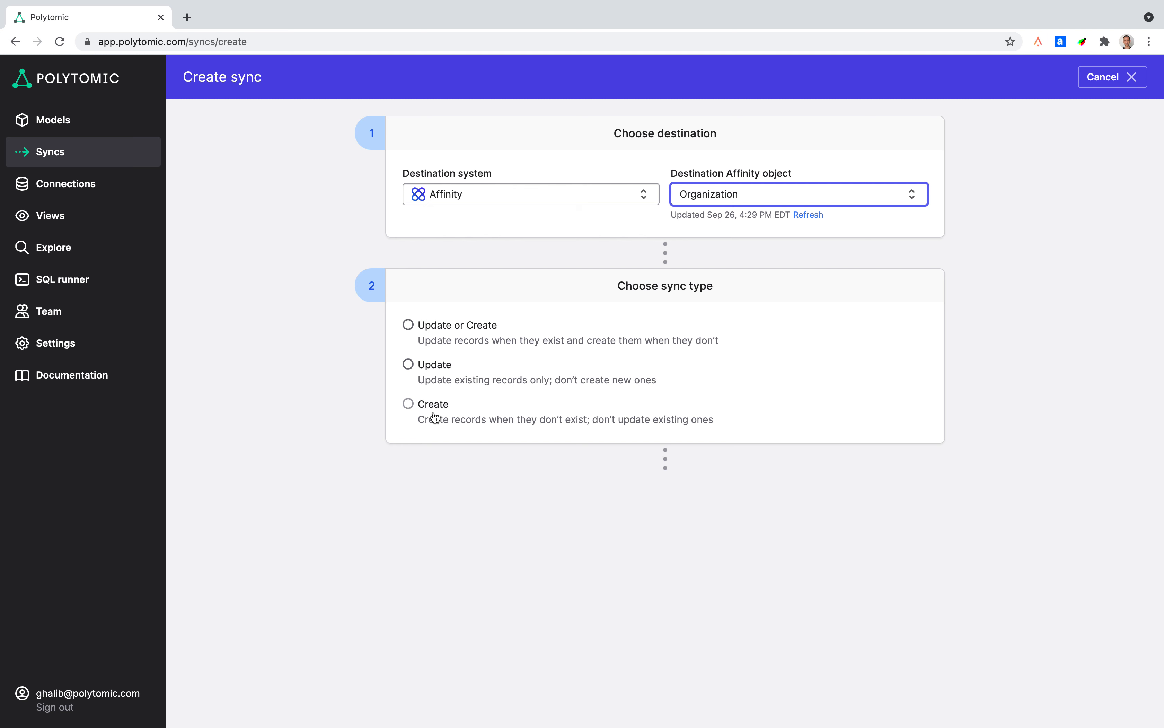
{"action": "left_click", "coordinate": [454, 331]}
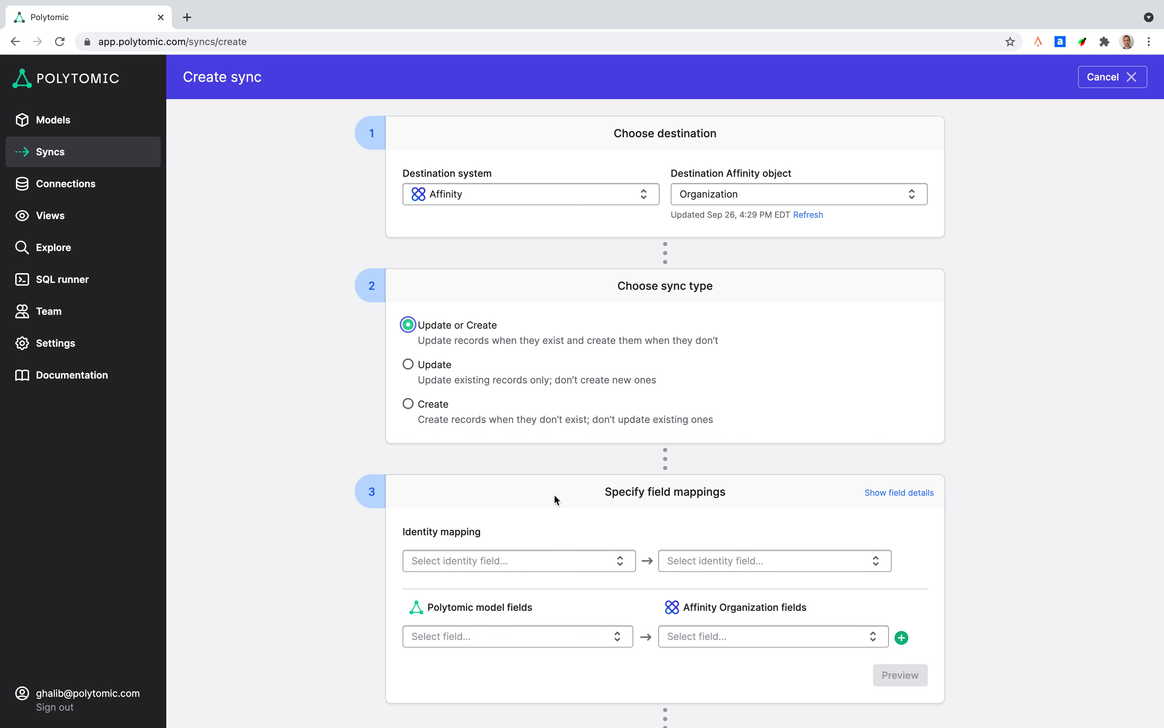
Examine which identity fields the model and the Affinity Organization object offer for the identity mapping.
{"action": "scroll", "coordinate": [554, 495], "scroll_direction": "down", "scroll_amount": 3}
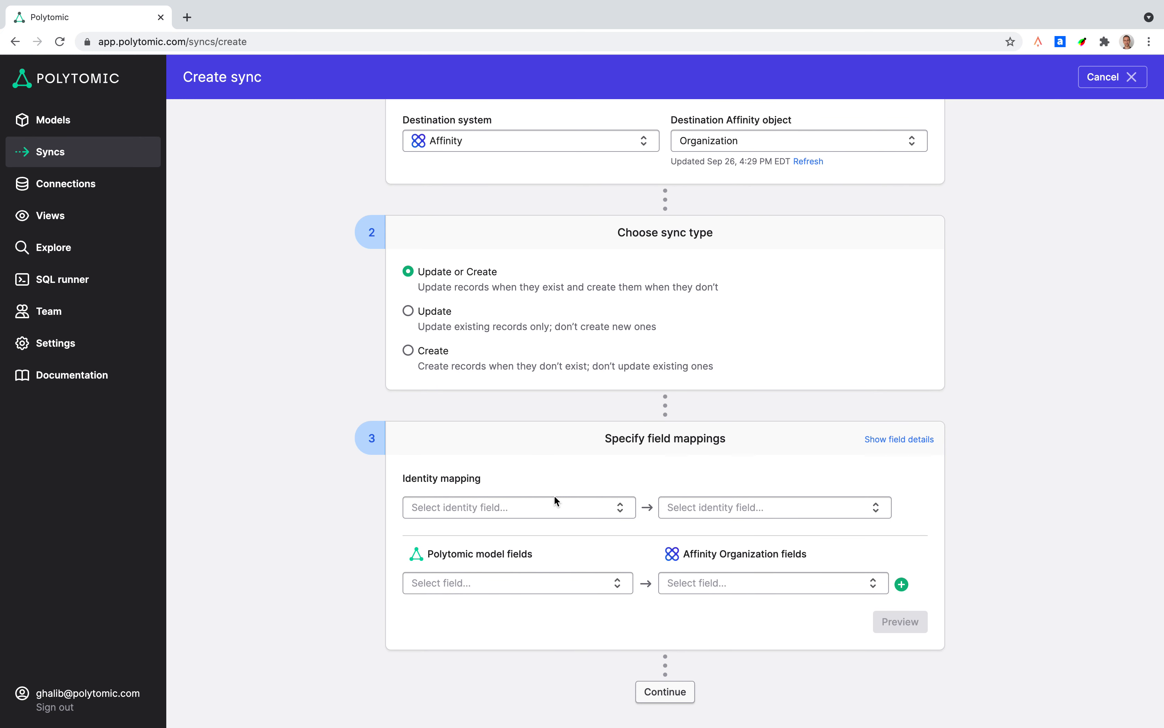
{"action": "scroll", "coordinate": [554, 495], "scroll_direction": "down", "scroll_amount": 2}
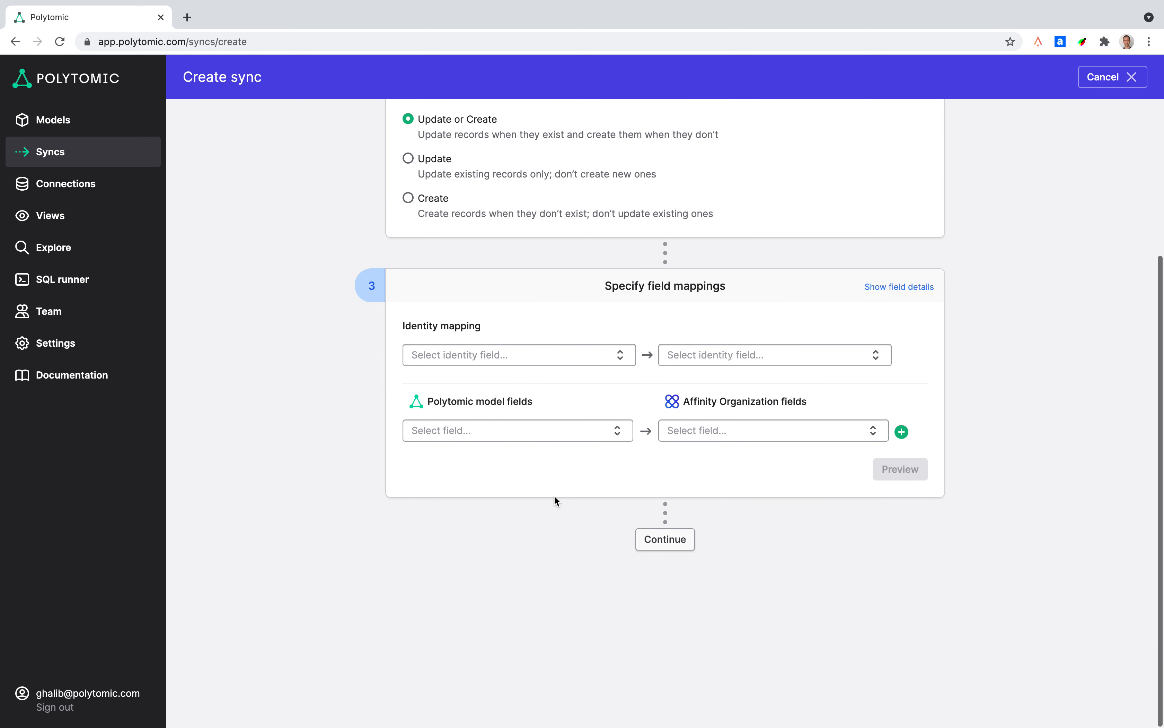
{"action": "left_click", "coordinate": [513, 354]}
{"action": "scroll", "coordinate": [520, 452], "scroll_direction": "down", "scroll_amount": 1}
{"action": "scroll", "coordinate": [520, 452], "scroll_direction": "down", "scroll_amount": 2}
{"action": "scroll", "coordinate": [519, 451], "scroll_direction": "up", "scroll_amount": 3}
{"action": "left_click", "coordinate": [630, 331]}
{"action": "left_click", "coordinate": [717, 355]}
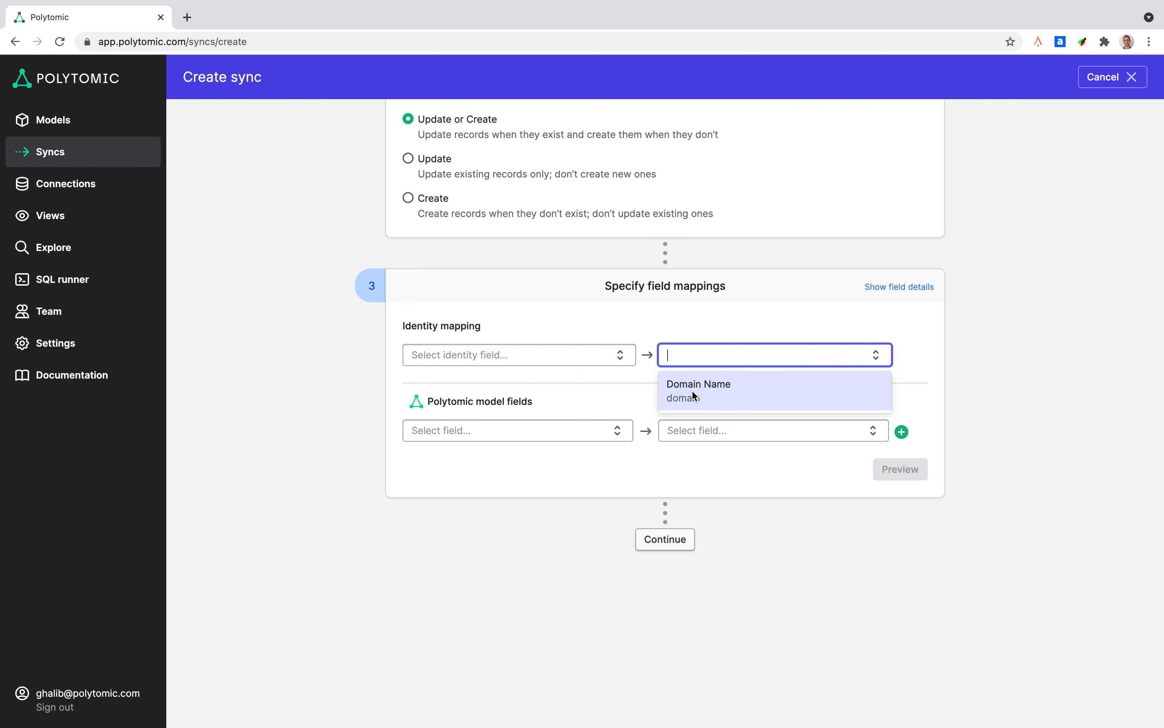
{"action": "left_click", "coordinate": [530, 340]}
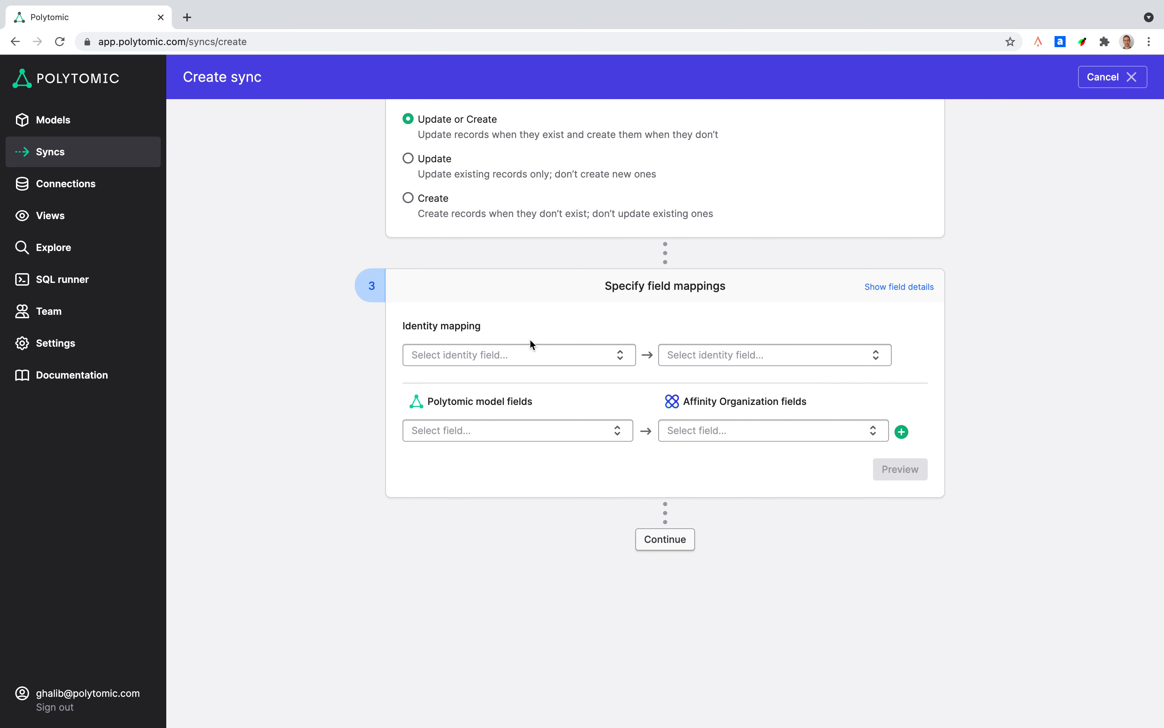
Set the identity mapping from the model's Website: Domain field to Affinity's Domain Name.
{"action": "left_click", "coordinate": [508, 357]}
{"action": "type", "text": "doma"}
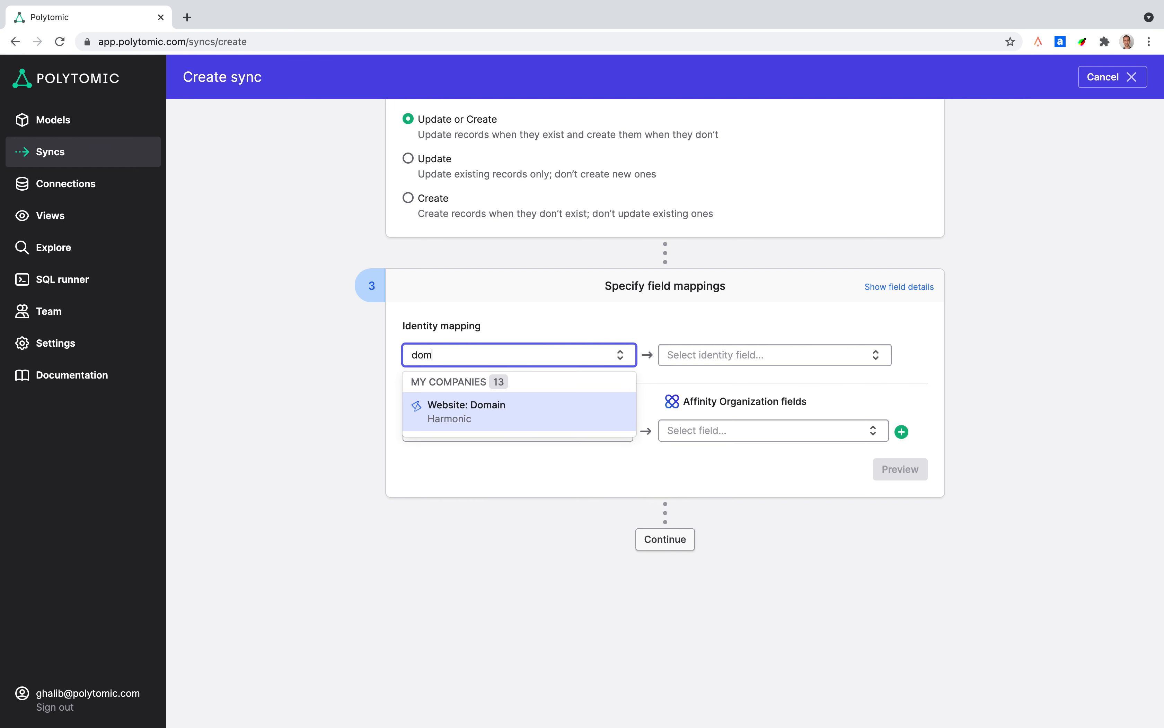
{"action": "left_click", "coordinate": [520, 415]}
{"action": "left_click", "coordinate": [766, 368]}
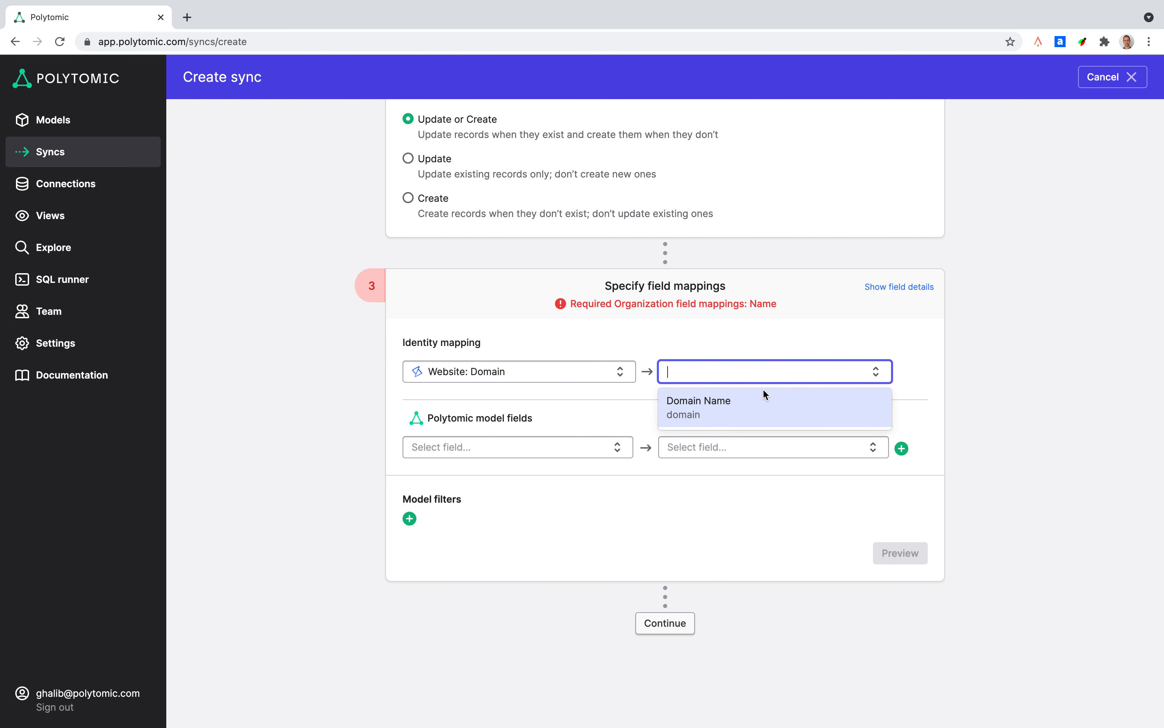
{"action": "left_click", "coordinate": [759, 401]}
{"action": "scroll", "coordinate": [642, 413], "scroll_direction": "down", "scroll_amount": 2}
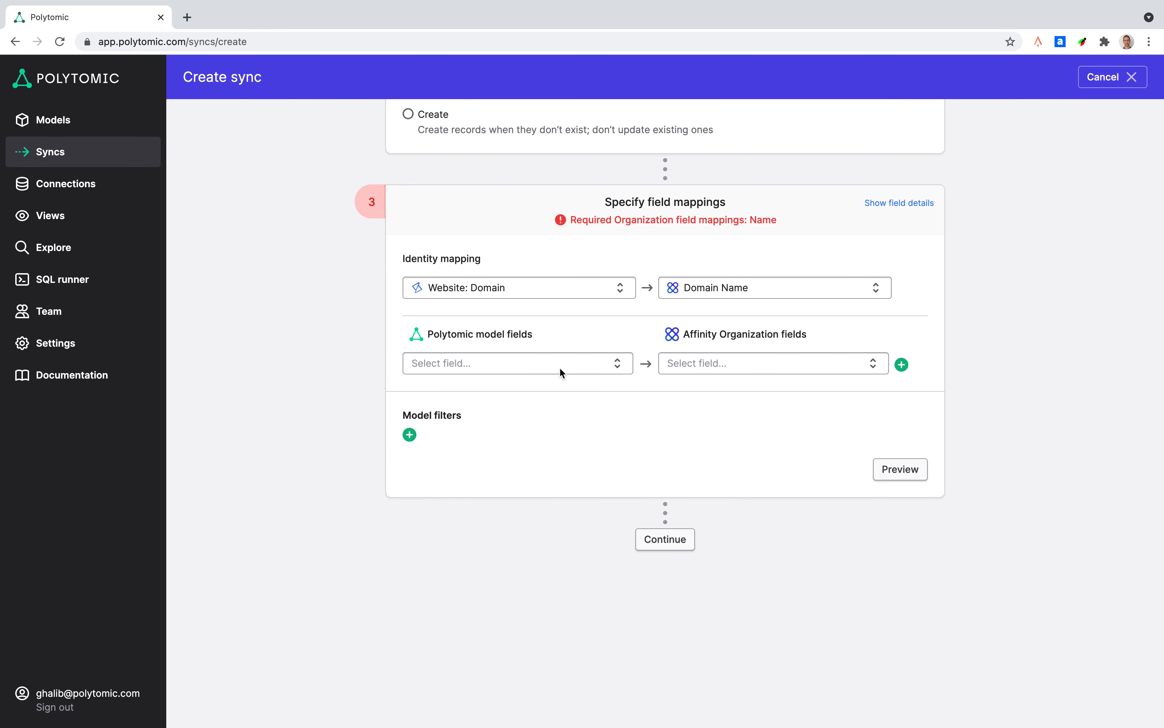
{"action": "left_click", "coordinate": [560, 369]}
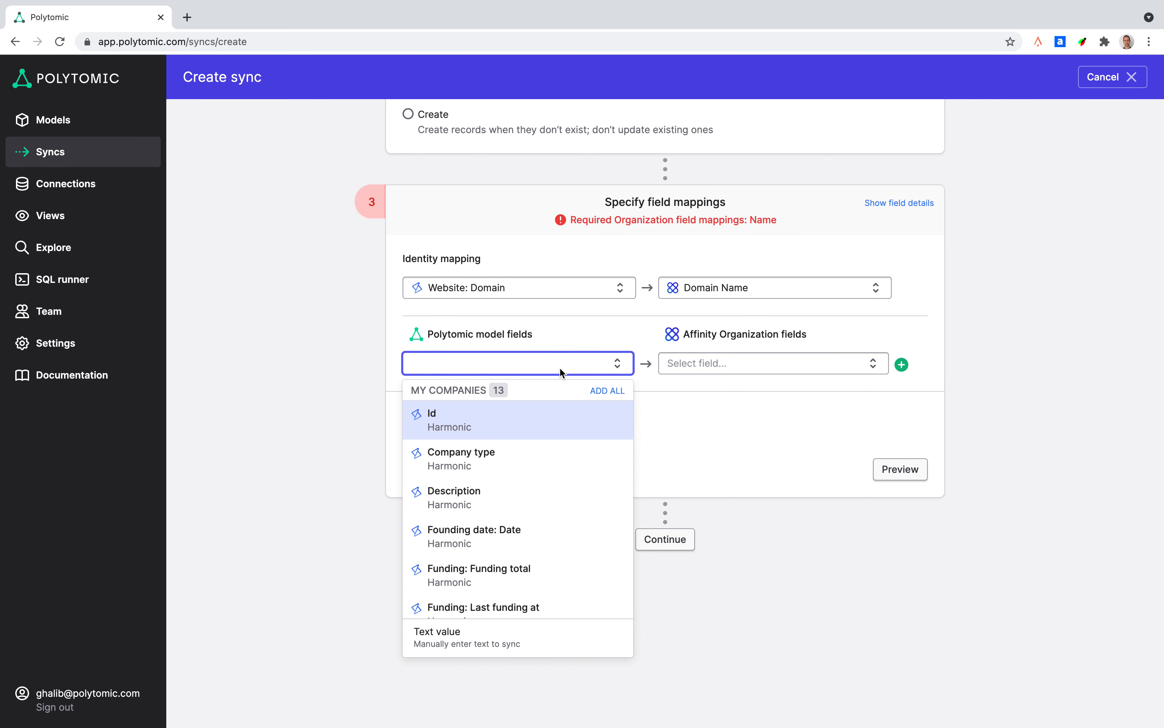
{"action": "left_click", "coordinate": [705, 237]}
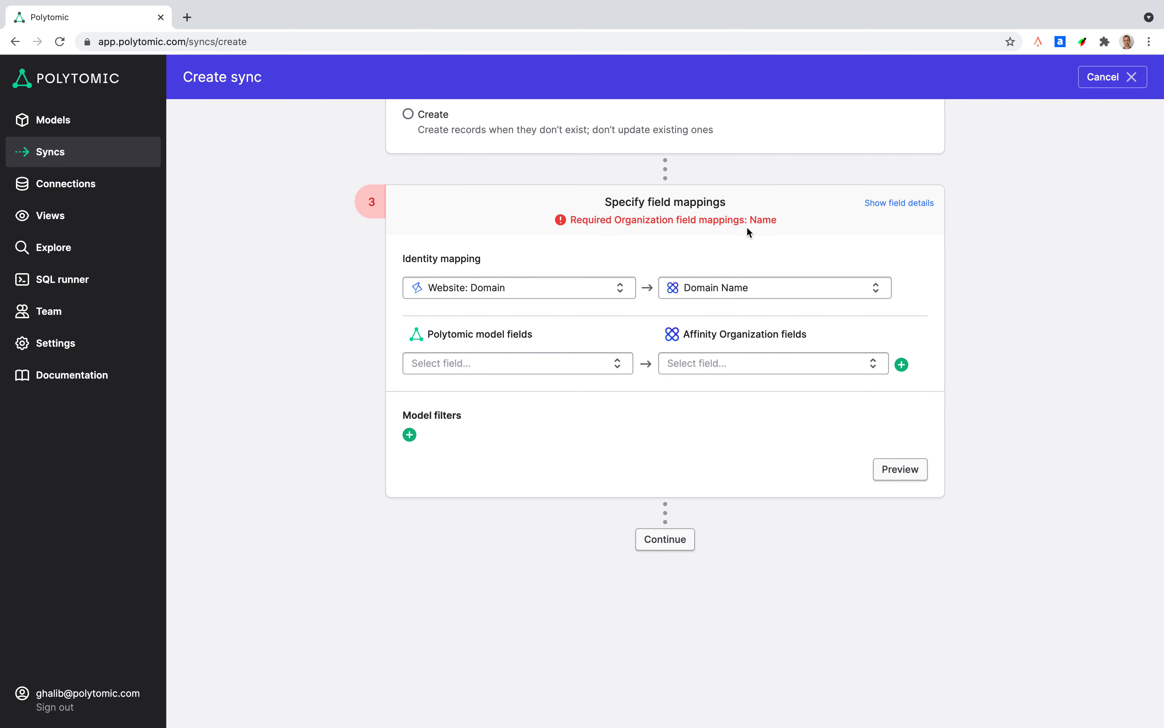
{"action": "left_click_drag", "start_coordinate": [701, 220], "coordinate": [784, 217]}
{"action": "left_click", "coordinate": [774, 218]}
Map the model's Name field to the Affinity Organization's Name field.
{"action": "left_click", "coordinate": [497, 364]}
{"action": "type", "text": "name"}
{"action": "key", "text": "Down"}
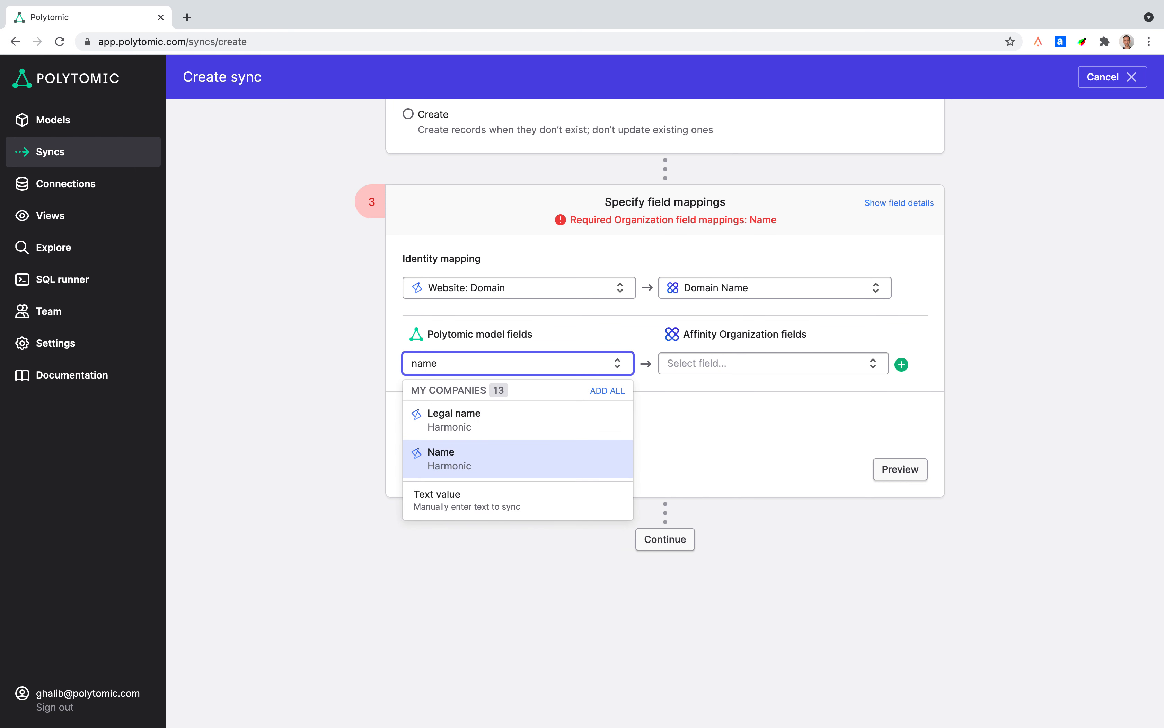
{"action": "key", "text": "Return"}
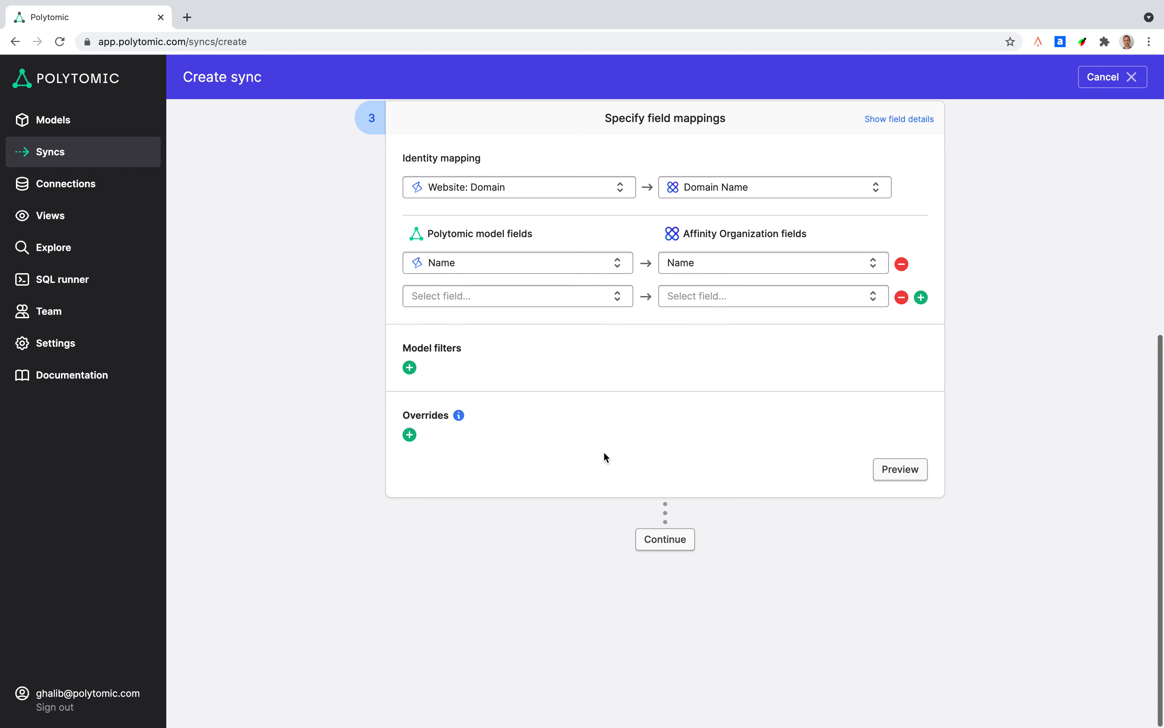
Map the model's Description field to Affinity's Description and Funding: Funding total to Total Funding Amount (USD).
{"action": "left_click", "coordinate": [515, 300]}
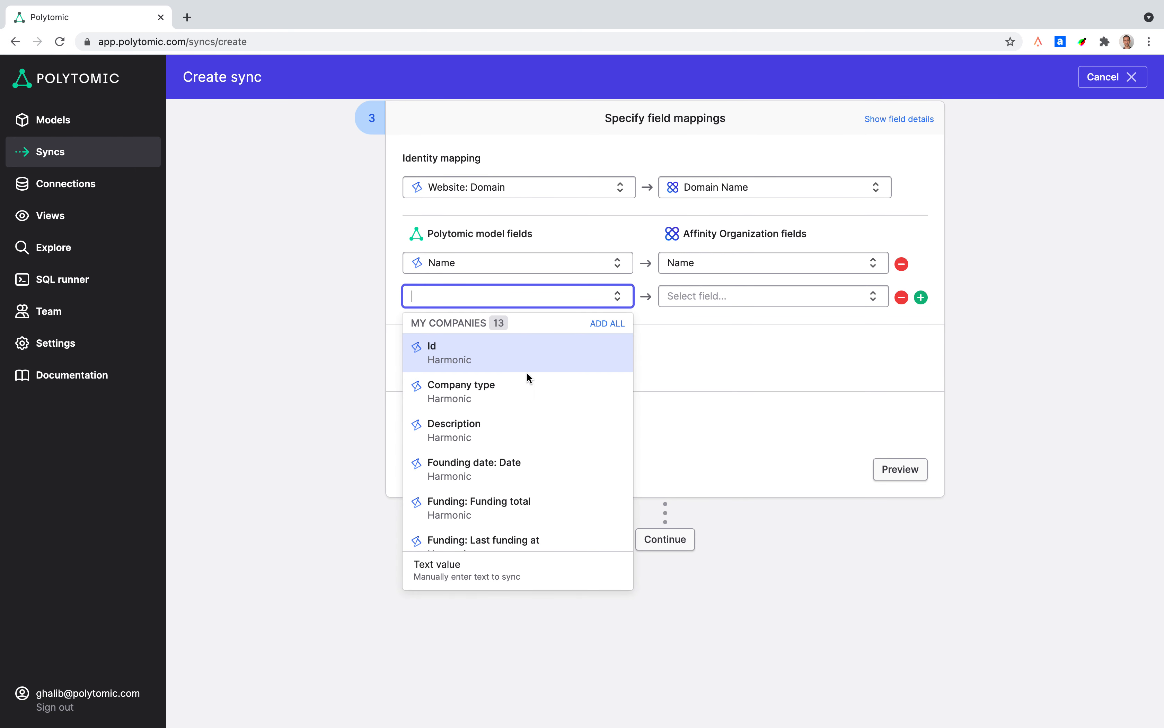
{"action": "left_click", "coordinate": [514, 426]}
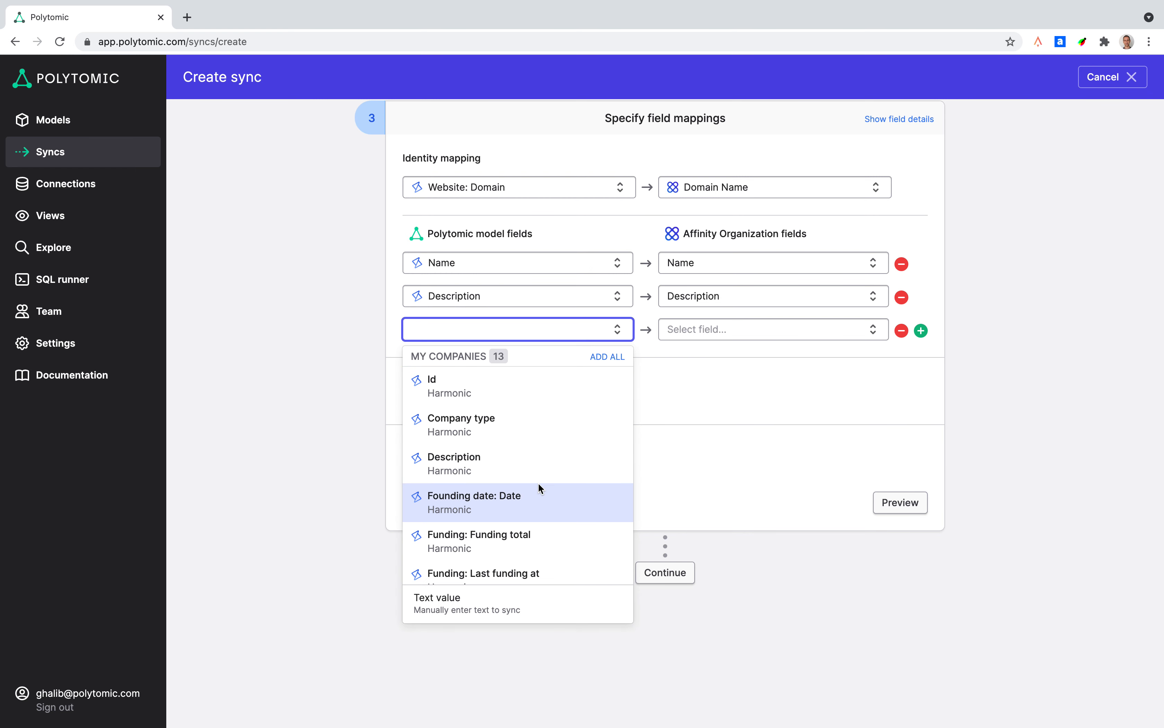
{"action": "scroll", "coordinate": [539, 482], "scroll_direction": "down", "scroll_amount": 2}
{"action": "scroll", "coordinate": [538, 482], "scroll_direction": "down", "scroll_amount": 1}
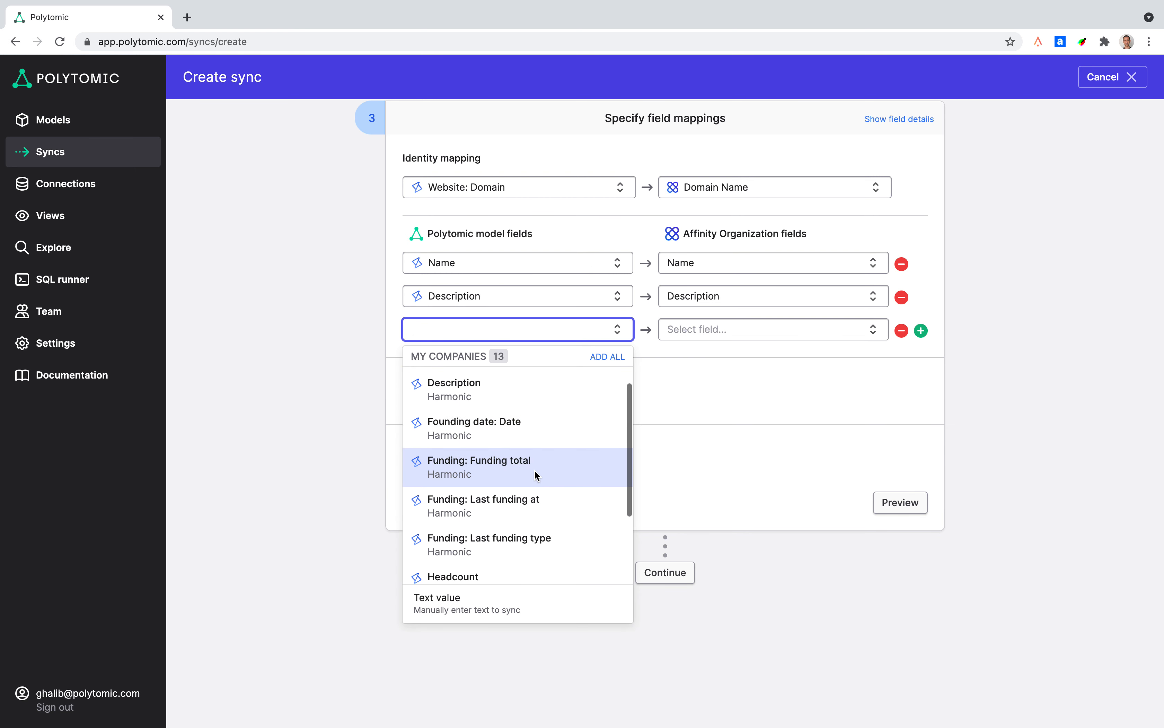
{"action": "left_click", "coordinate": [534, 470]}
{"action": "left_click", "coordinate": [714, 332]}
{"action": "type", "text": "fun"}
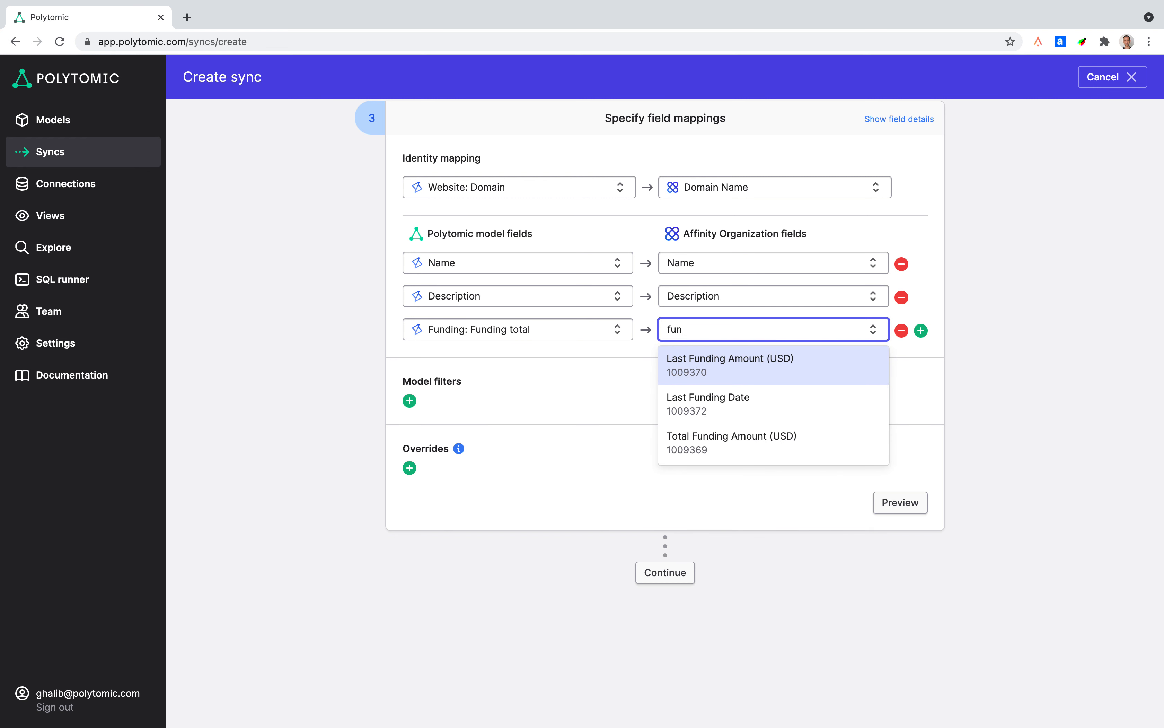
{"action": "left_click", "coordinate": [742, 438]}
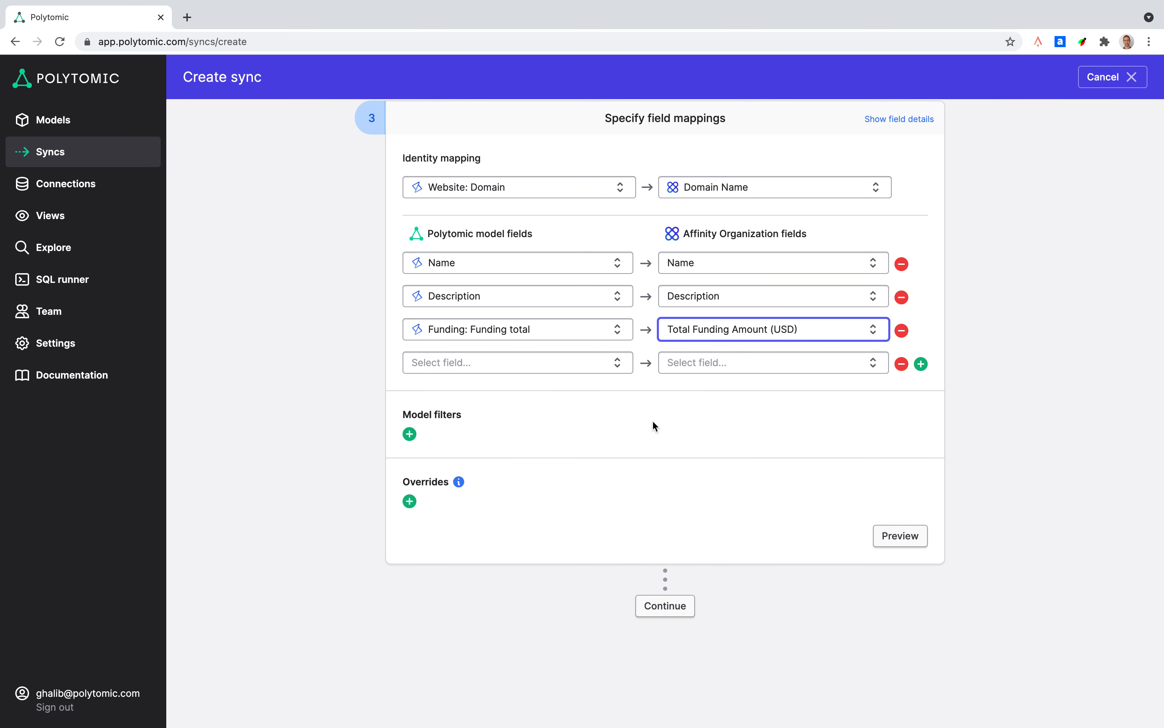
Map the model's Headcount field to the Affinity Organization's Number of Employees field.
{"action": "left_click", "coordinate": [529, 366]}
{"action": "scroll", "coordinate": [525, 532], "scroll_direction": "down", "scroll_amount": 5}
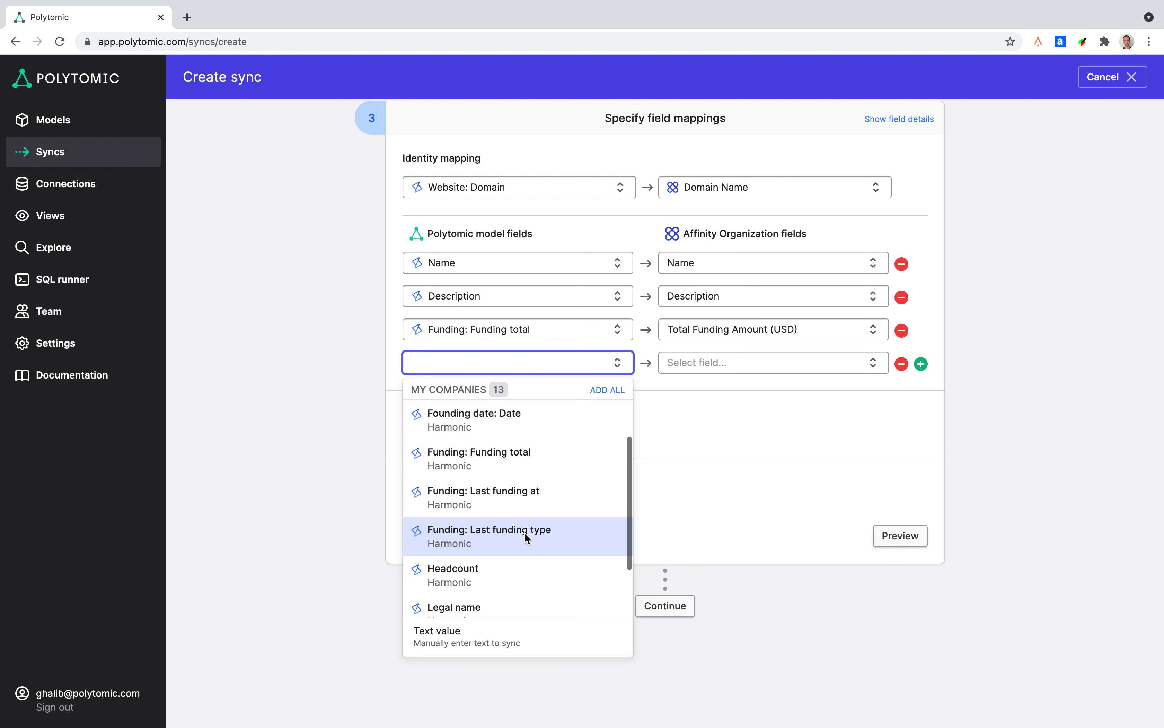
{"action": "left_click", "coordinate": [524, 502]}
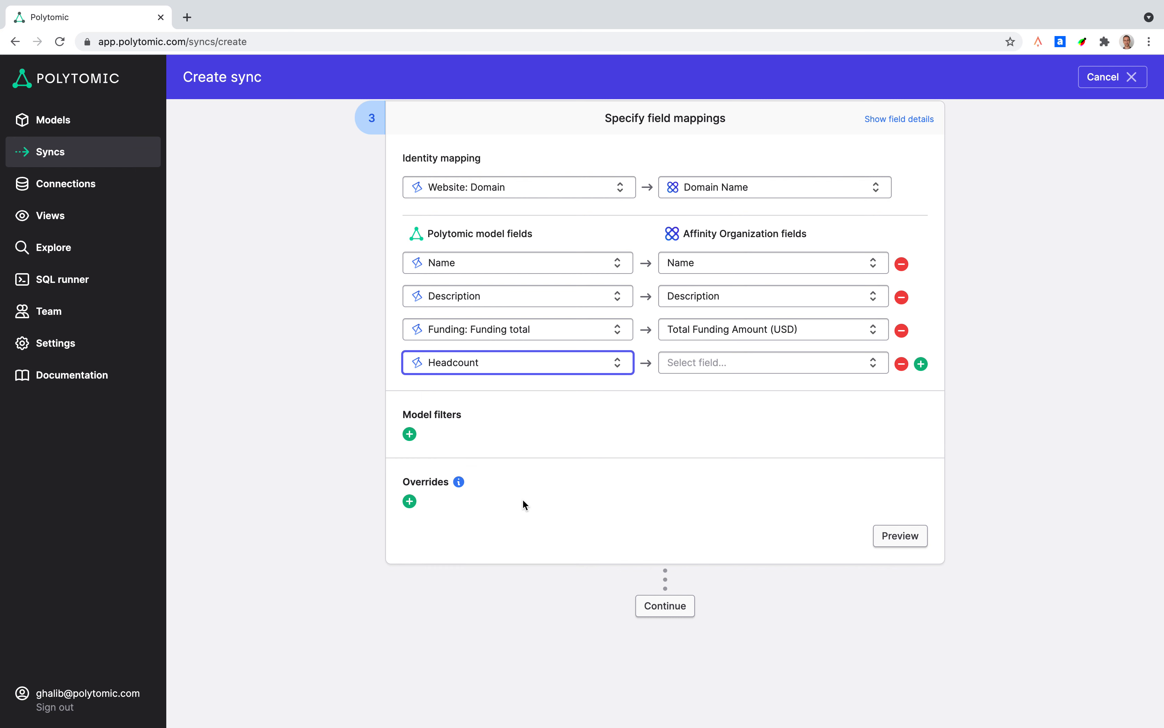
{"action": "left_click", "coordinate": [718, 364]}
{"action": "type", "text": "emp"}
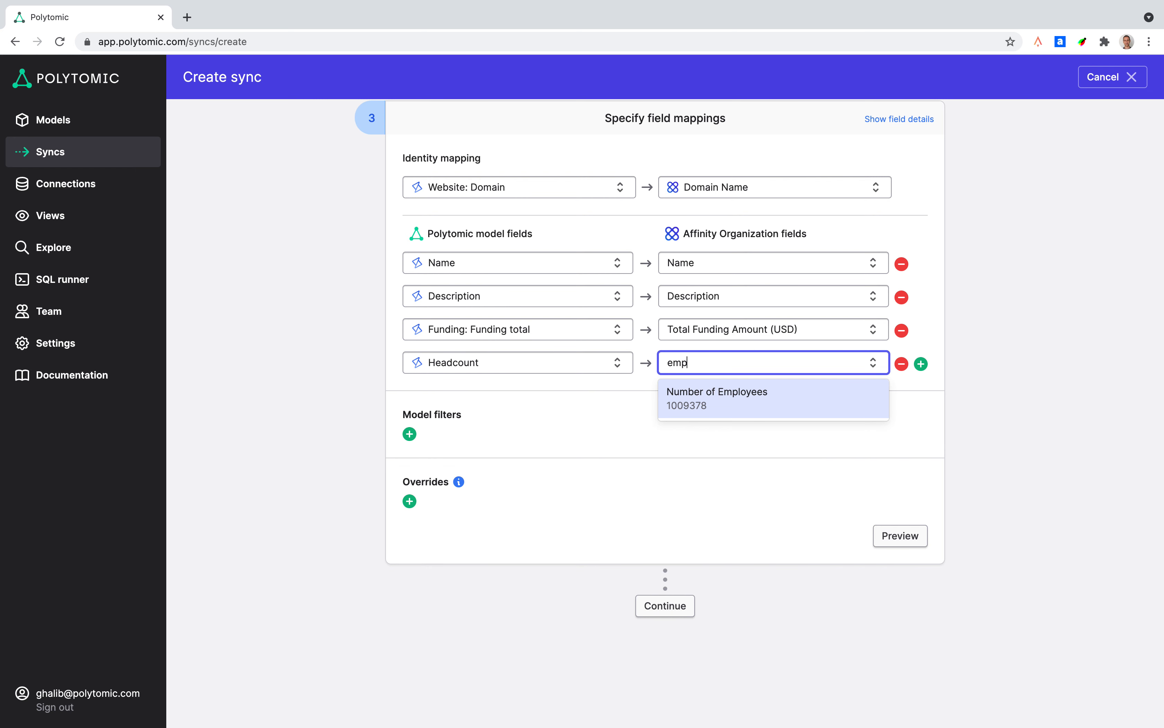
{"action": "key", "text": "Return"}
{"action": "left_click", "coordinate": [638, 452]}
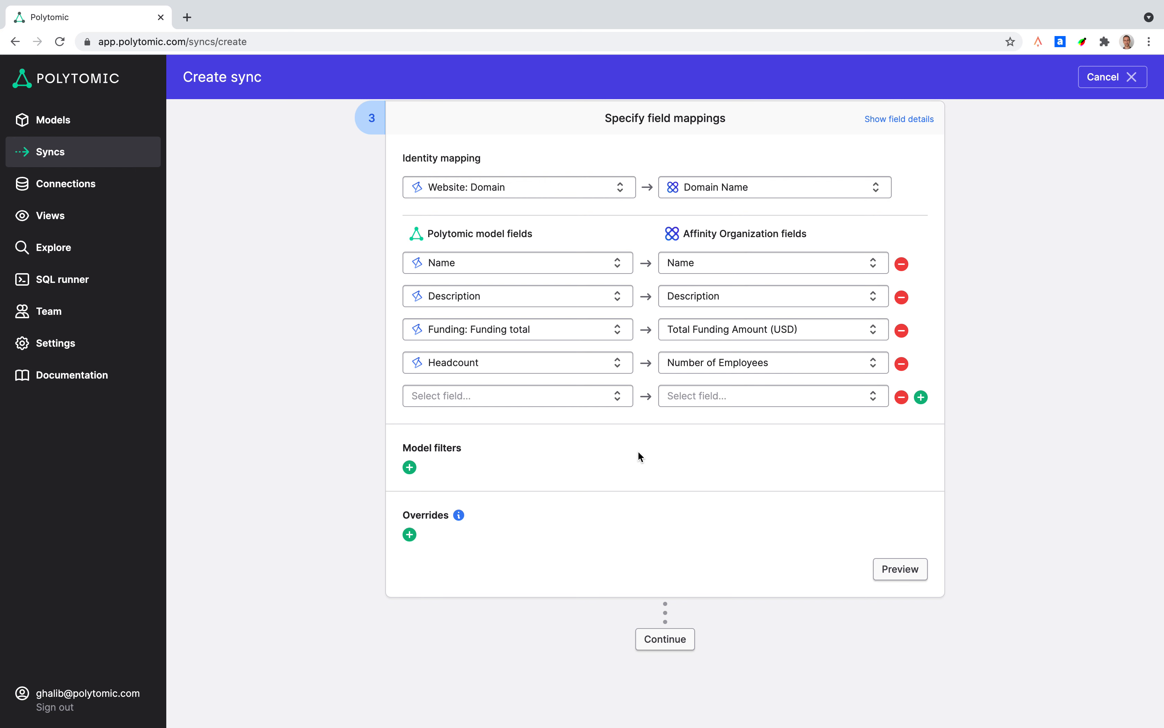
Continue to the sync schedule and set it to run hourly at 30 minutes past the hour.
{"action": "scroll", "coordinate": [638, 456], "scroll_direction": "down", "scroll_amount": 3}
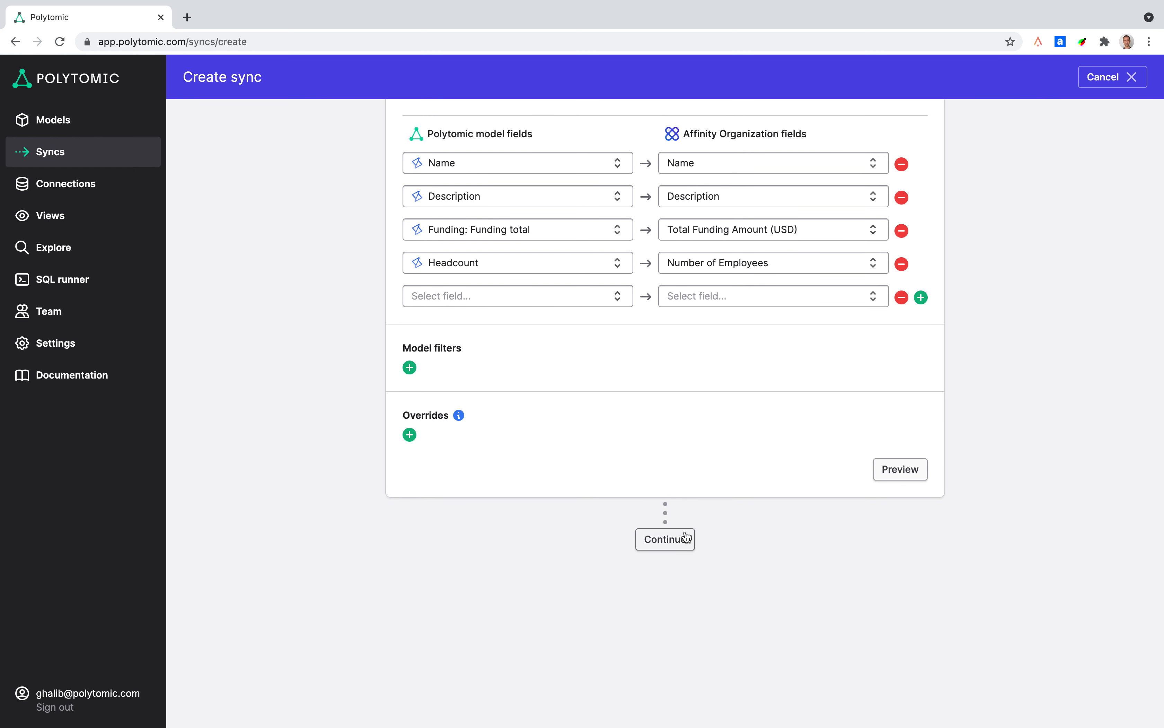
{"action": "left_click", "coordinate": [677, 543]}
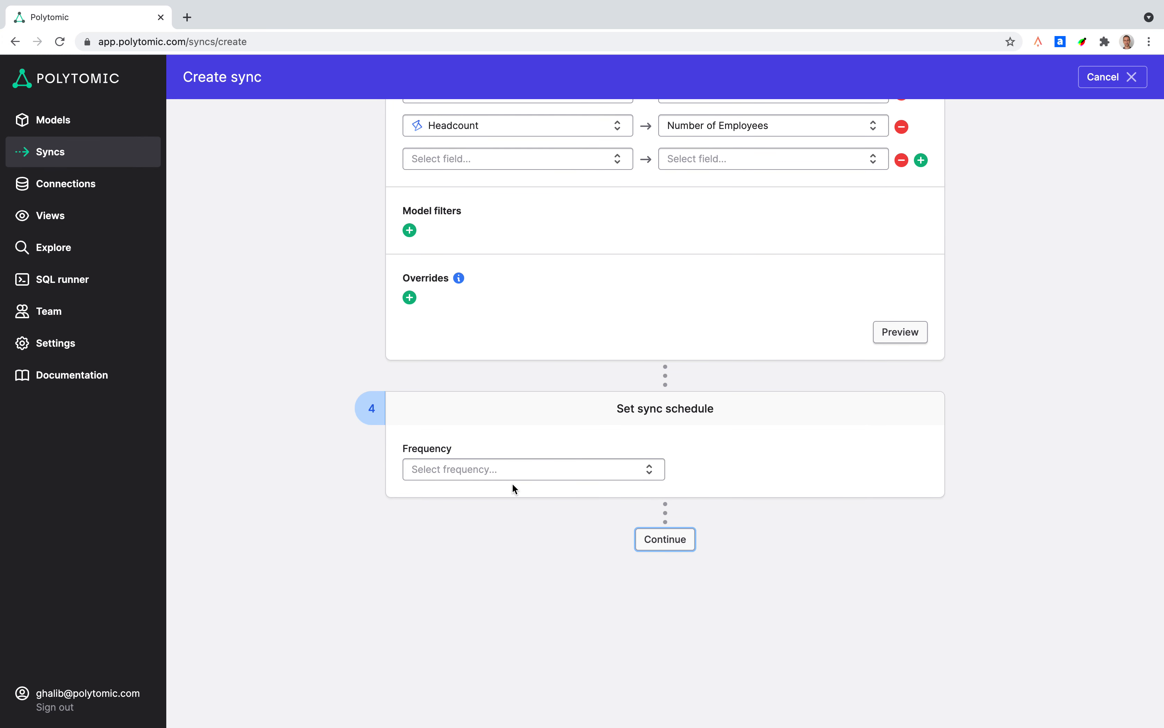
{"action": "left_click", "coordinate": [509, 475]}
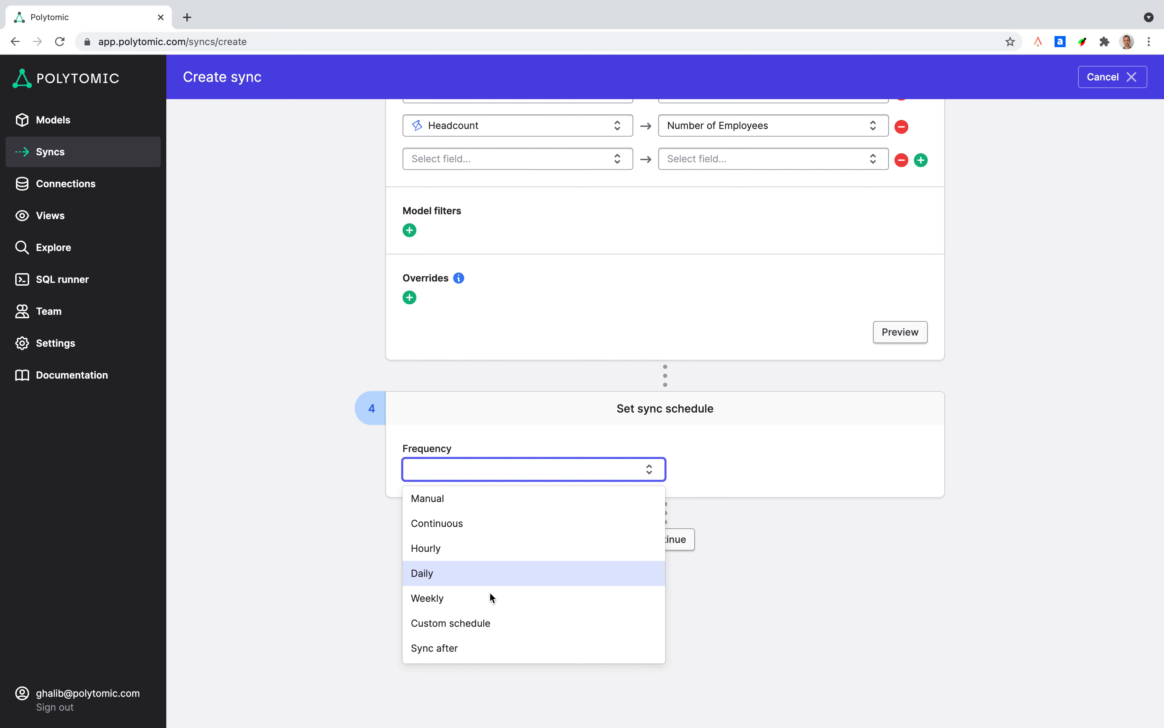
{"action": "left_click", "coordinate": [483, 541]}
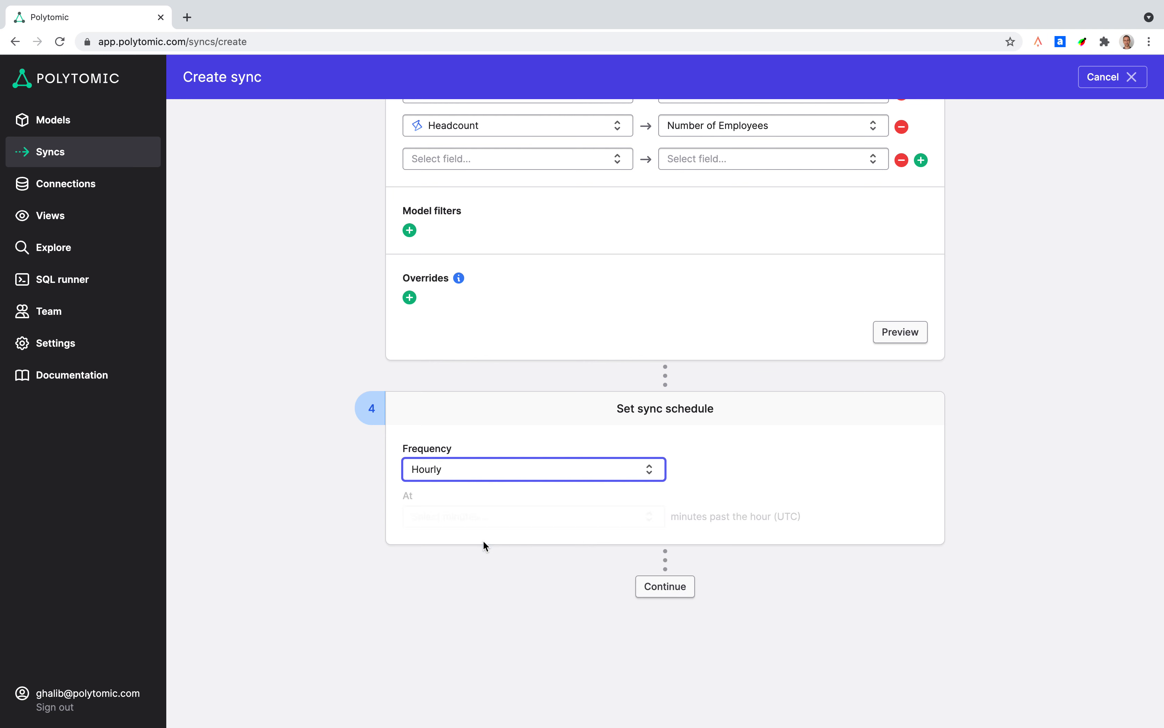
{"action": "left_click", "coordinate": [492, 521]}
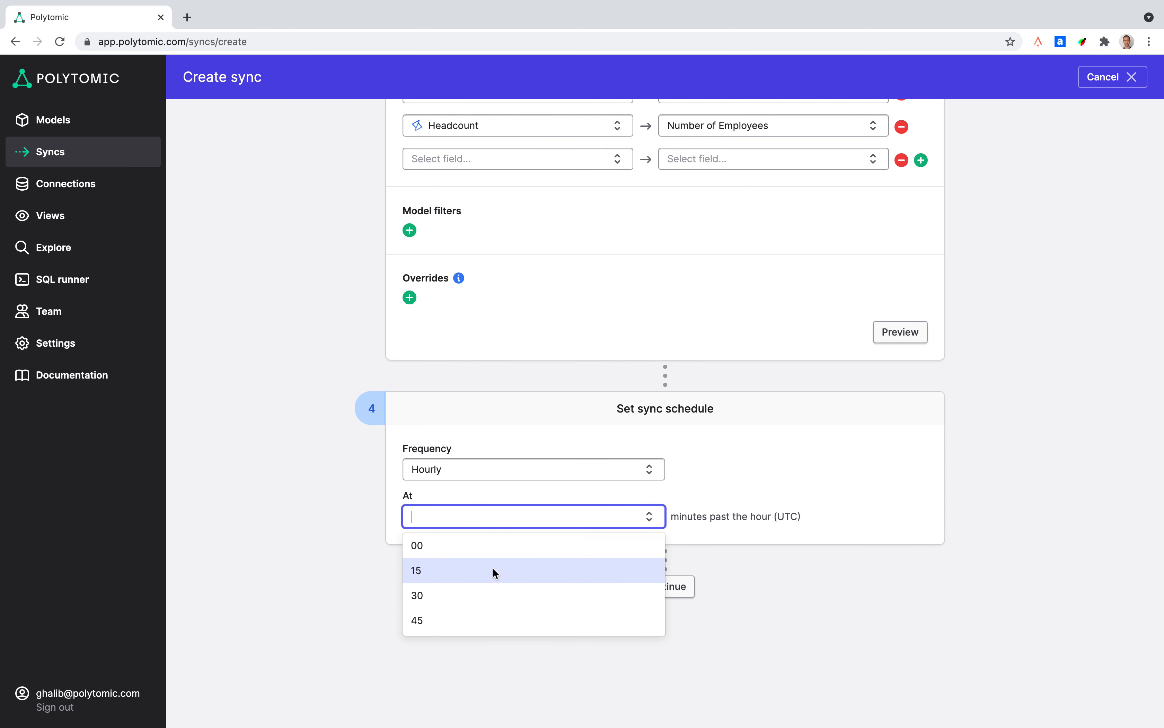
{"action": "left_click", "coordinate": [496, 591]}
Continue to the sync summary and save the Affinity Organization sync.
{"action": "left_click", "coordinate": [663, 586]}
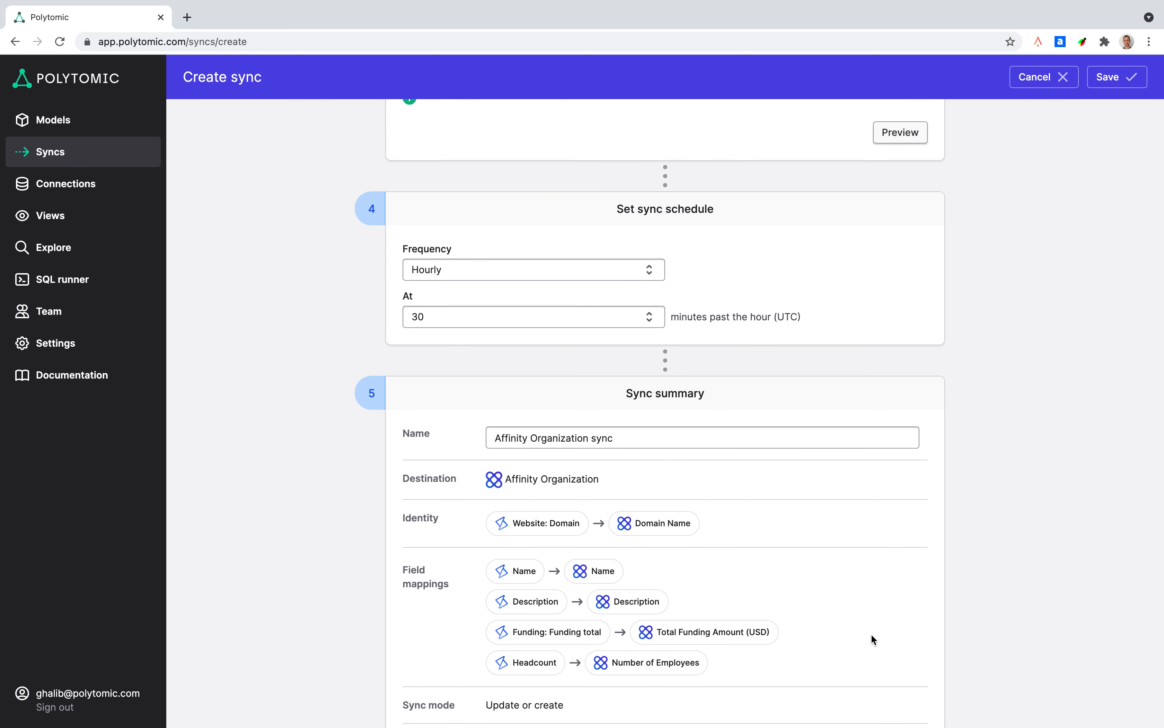
{"action": "scroll", "coordinate": [871, 633], "scroll_direction": "down", "scroll_amount": 2}
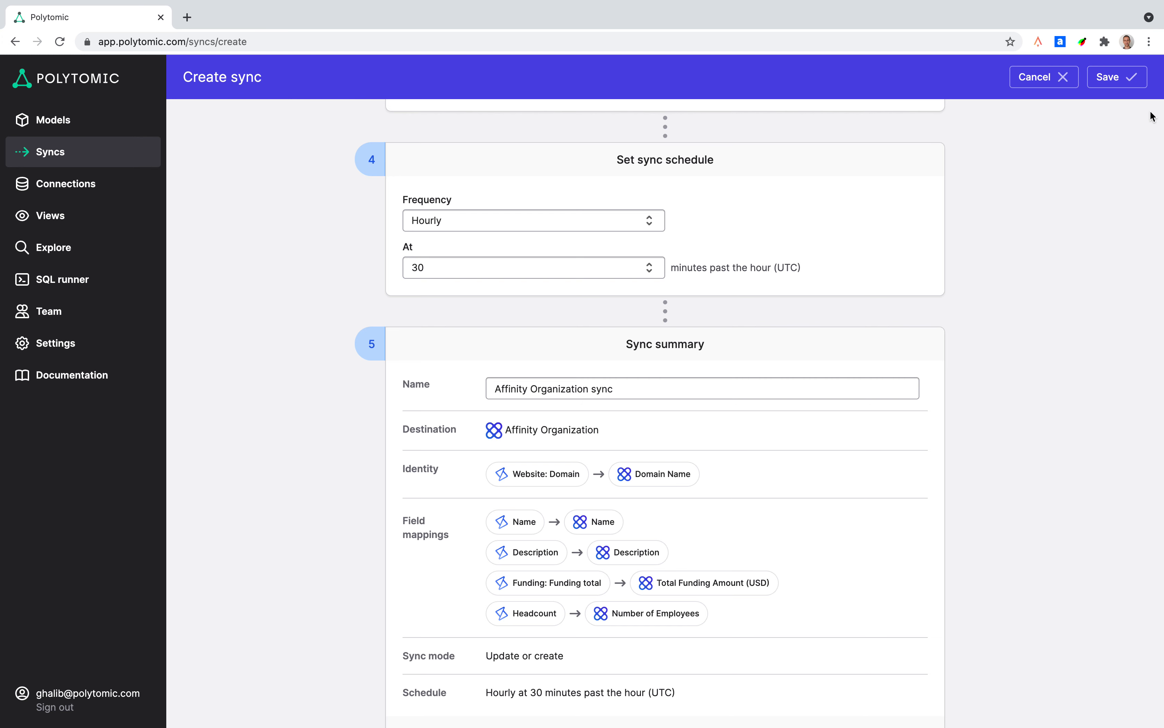
{"action": "left_click", "coordinate": [1114, 82]}
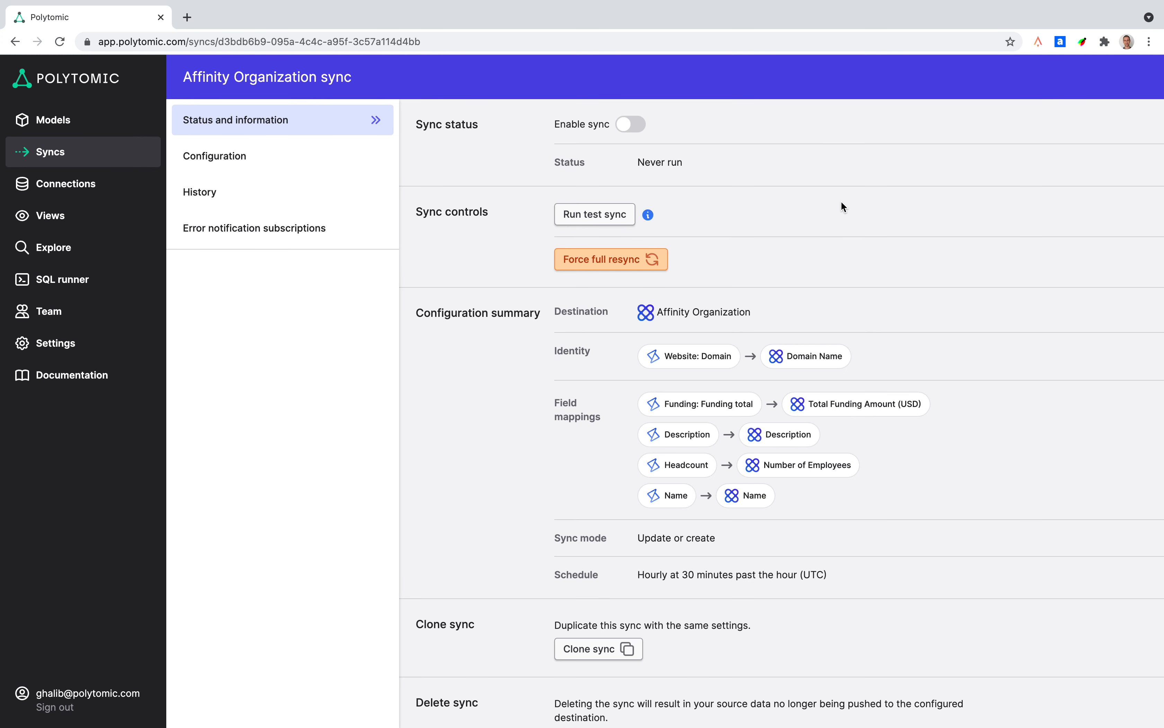
Enable the Affinity Organization sync and start an immediate run.
{"action": "left_click", "coordinate": [634, 126]}
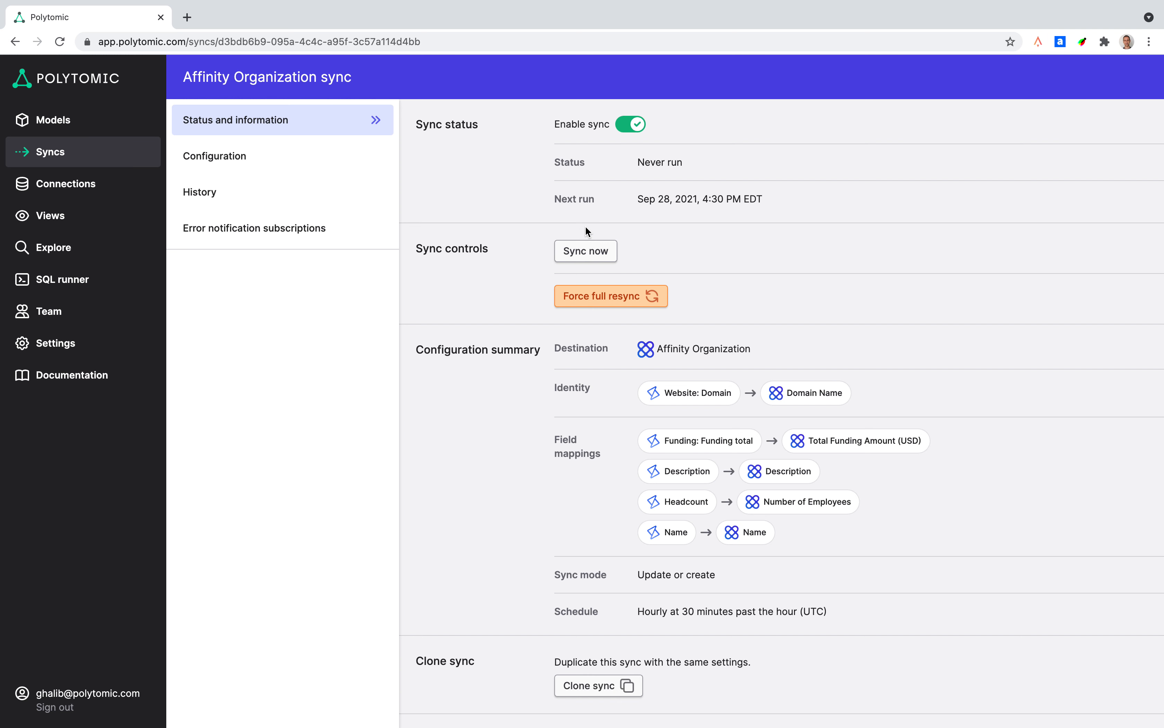
{"action": "left_click", "coordinate": [607, 259]}
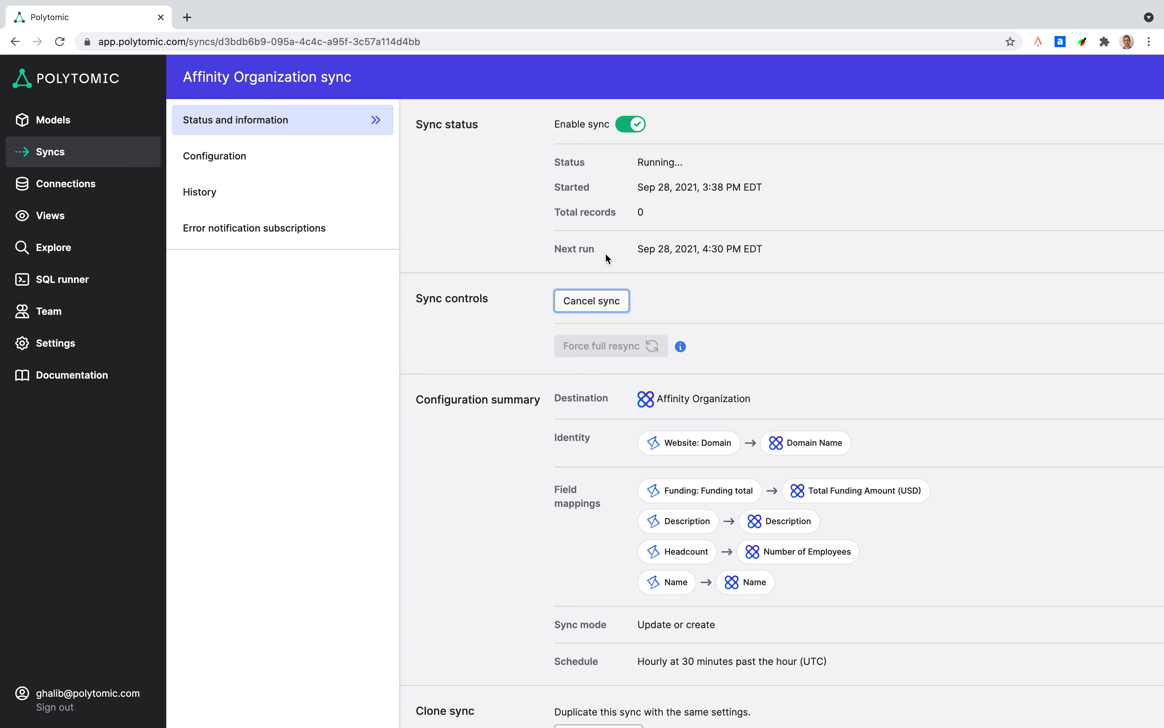
Check the sync's entry in the list of syncs, then view the data models overview.
{"action": "left_click", "coordinate": [70, 158]}
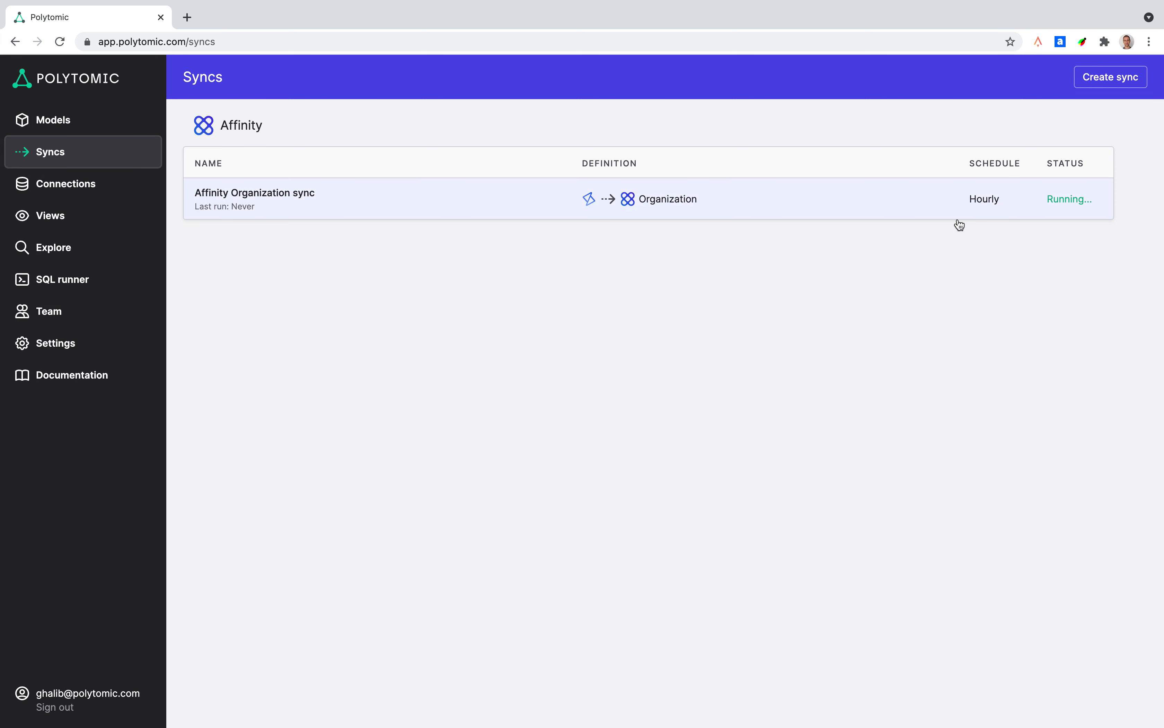
{"action": "left_click", "coordinate": [80, 124]}
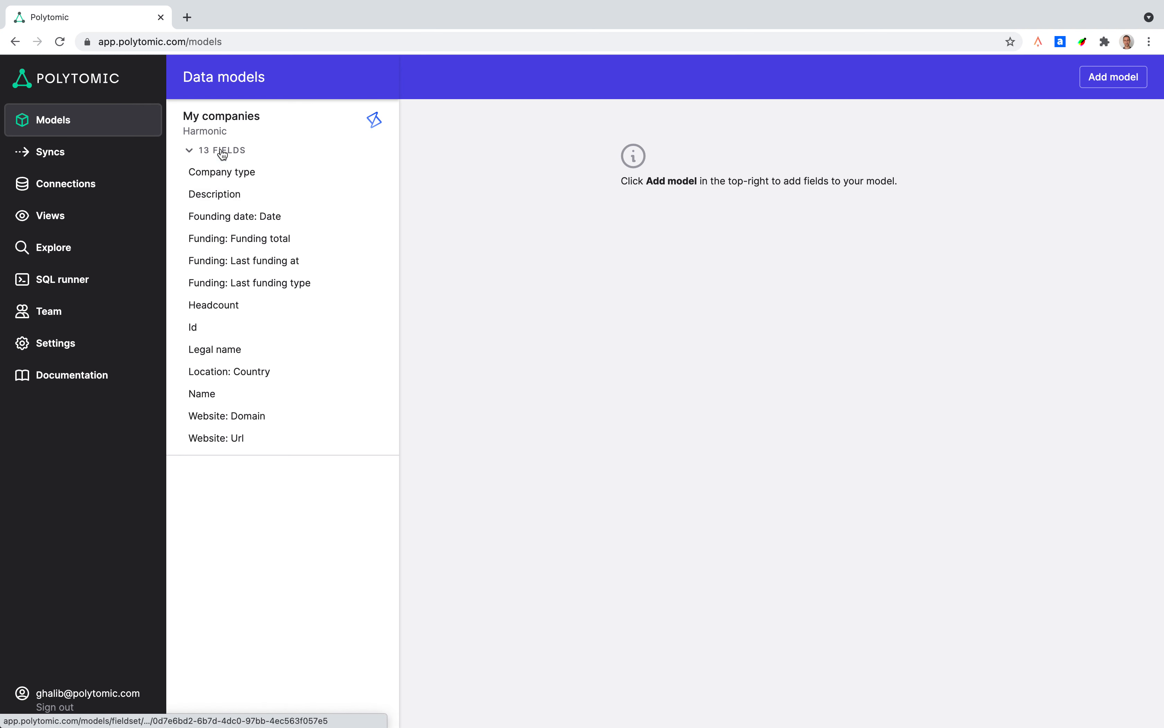